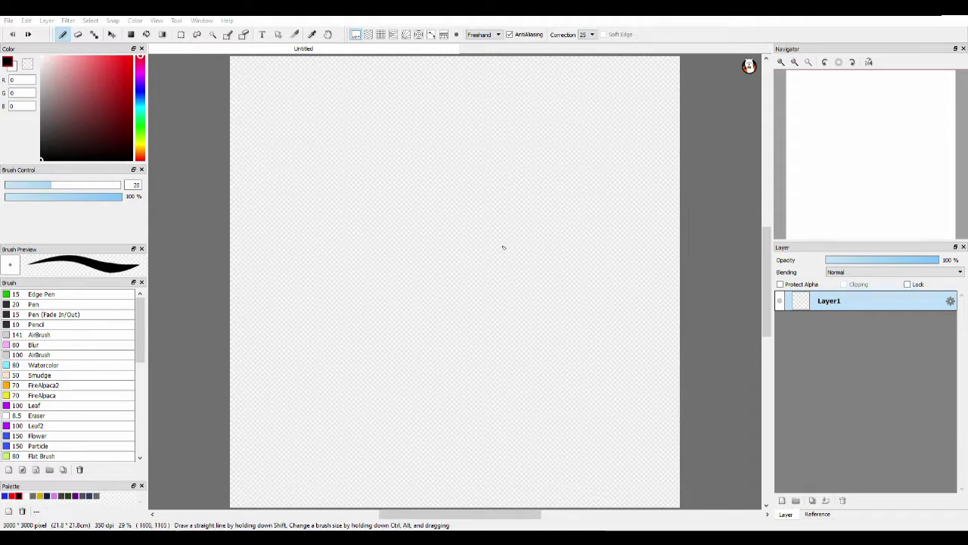
# Draw a round black circle at mid-canvas with concentric-circle snap, then turn snapping off.
pyautogui.click(418, 34)
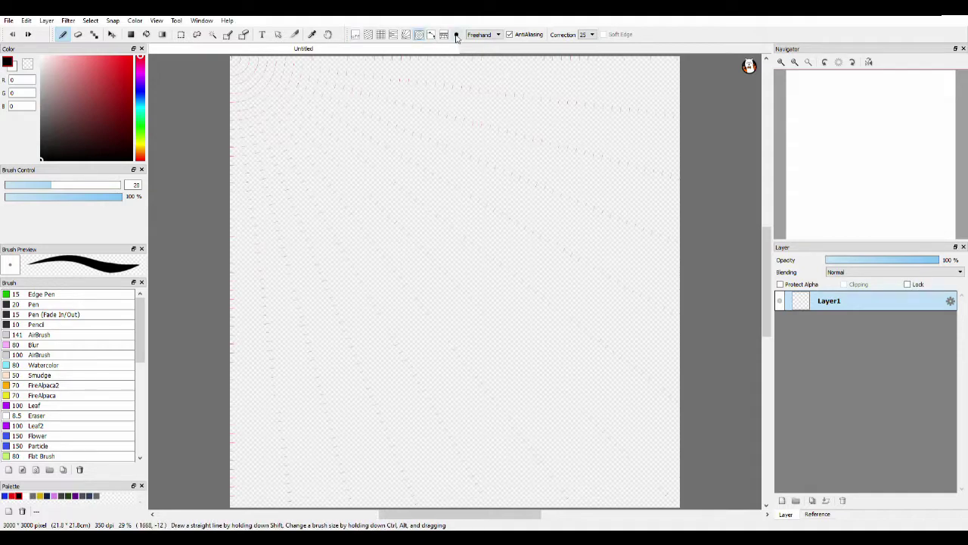
pyautogui.moveTo(466, 82); pyautogui.dragTo(475, 237)
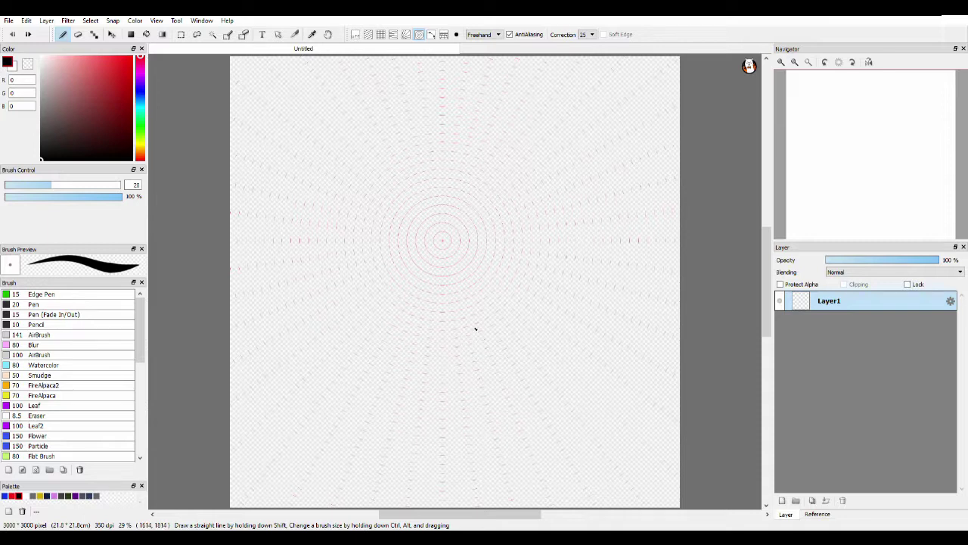
pyautogui.moveTo(486, 328)
pyautogui.mouseDown()
pyautogui.moveTo(341, 264)
pyautogui.moveTo(538, 296)
pyautogui.moveTo(339, 190)
pyautogui.mouseUp()
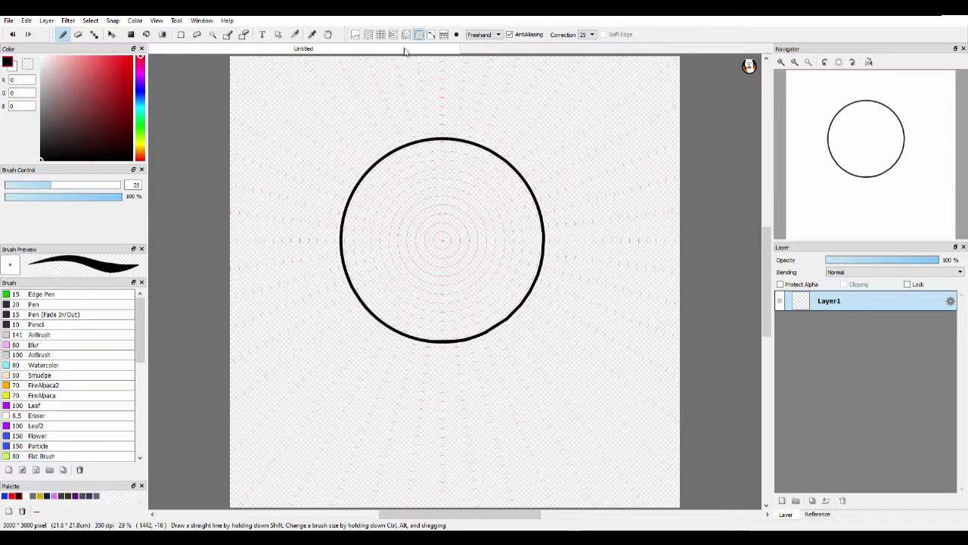
pyautogui.click(355, 34)
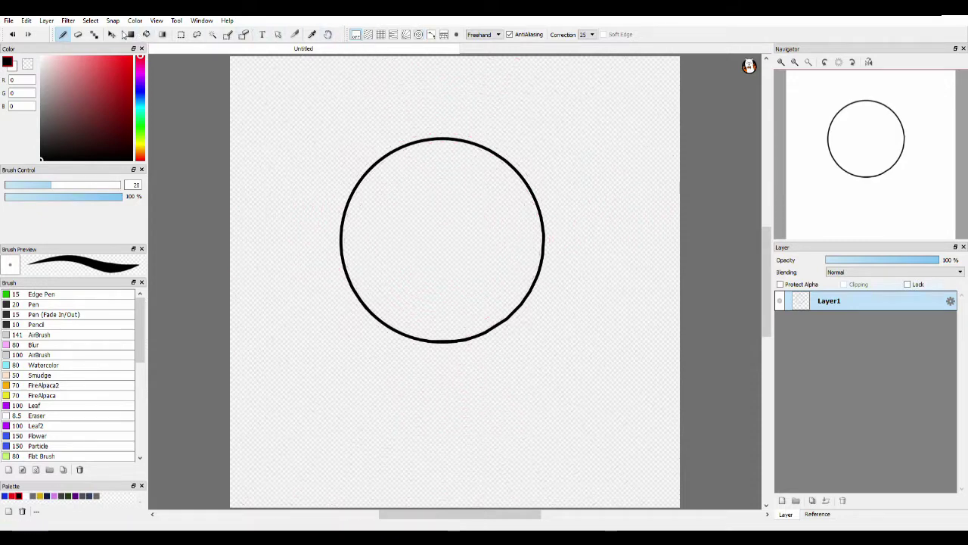
# Shift the circle down and to the right and commit the transform.
pyautogui.click(112, 34)
pyautogui.moveTo(421, 247)
pyautogui.mouseDown()
pyautogui.moveTo(452, 264)
pyautogui.moveTo(454, 285)
pyautogui.moveTo(473, 299)
pyautogui.mouseUp()
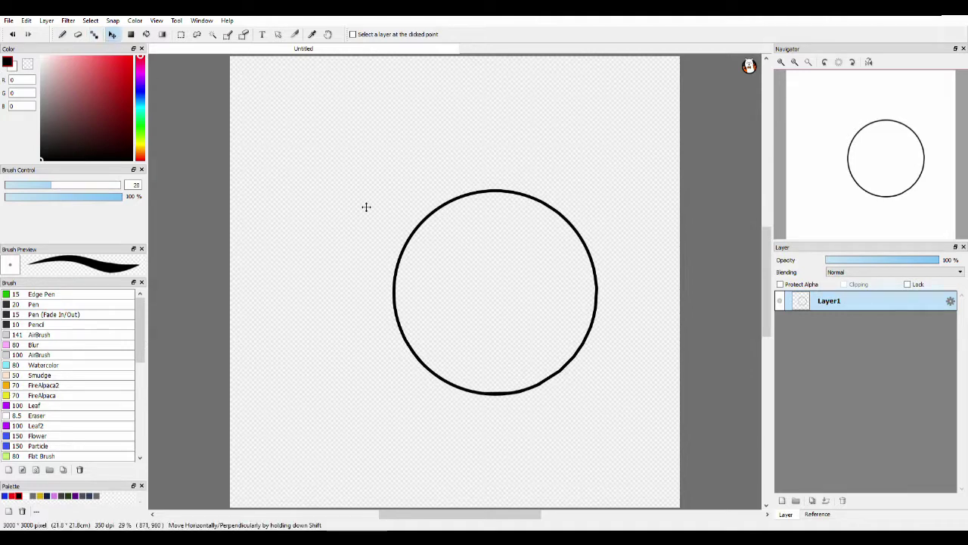
pyautogui.hotkey('ctrl', 't')
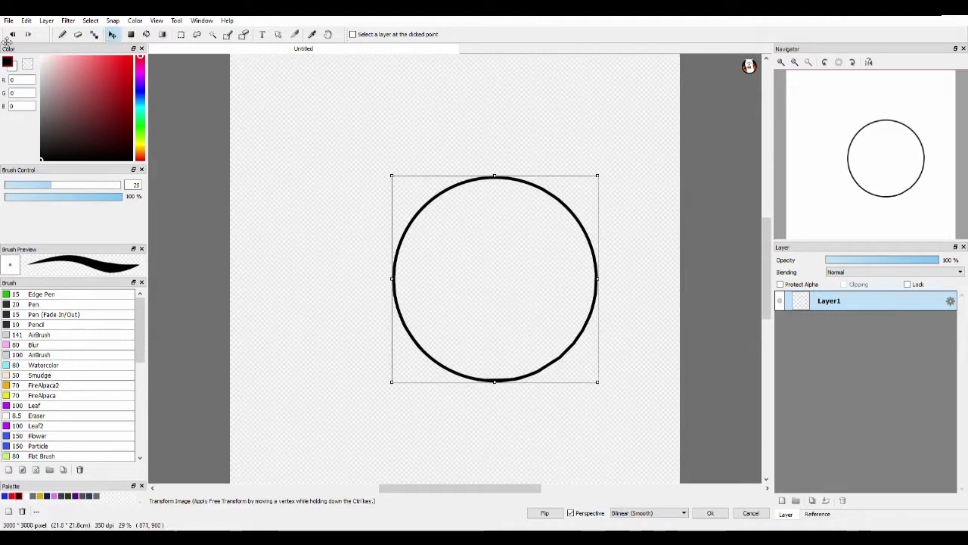
pyautogui.click(62, 35)
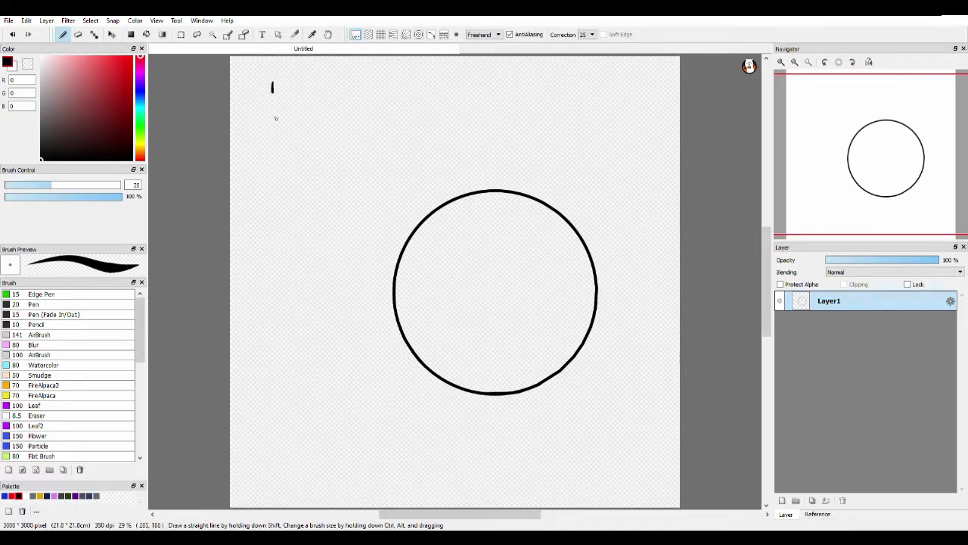
# Draw a star at top-left with a straight line rightward and a curved line down the left.
pyautogui.moveTo(272, 83)
pyautogui.mouseDown()
pyautogui.moveTo(273, 113)
pyautogui.moveTo(293, 90)
pyautogui.moveTo(292, 120)
pyautogui.mouseUp()
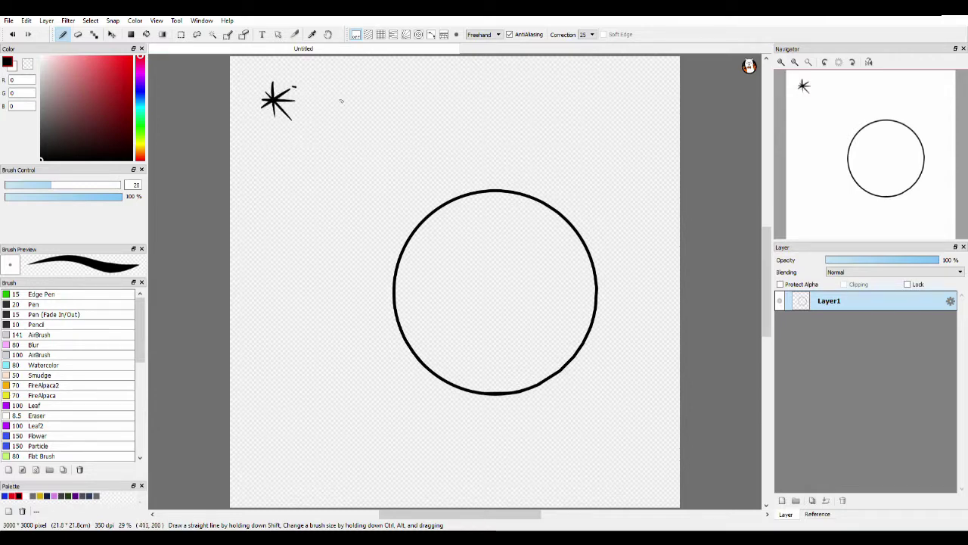
pyautogui.moveTo(341, 101); pyautogui.dragTo(517, 156)
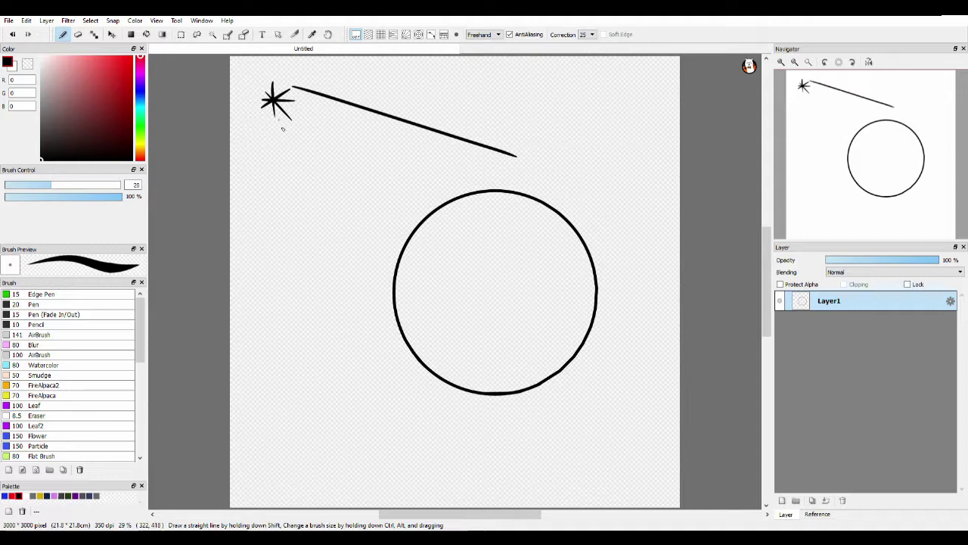
pyautogui.moveTo(282, 129); pyautogui.dragTo(350, 324)
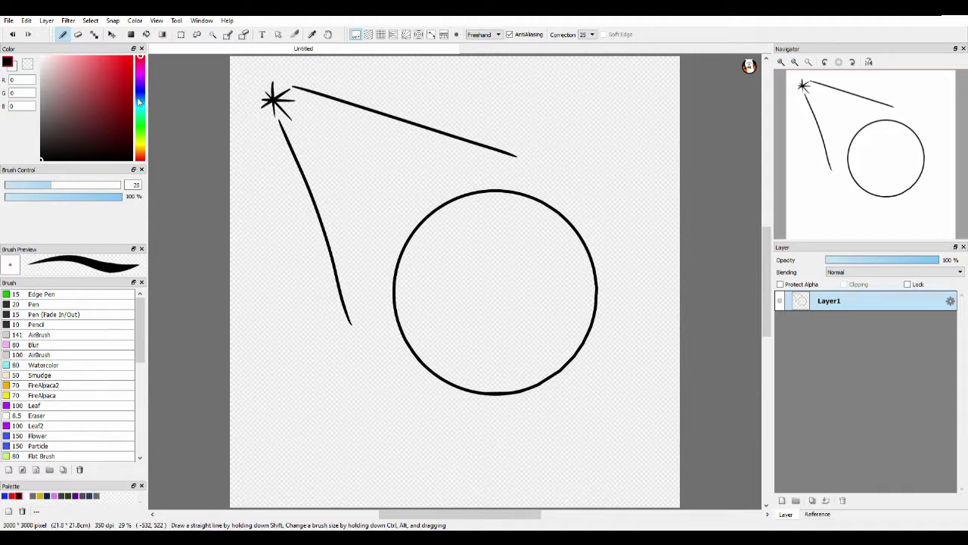
# Fill the circle with a deep purple.
pyautogui.click(140, 75)
pyautogui.moveTo(114, 96); pyautogui.dragTo(138, 113)
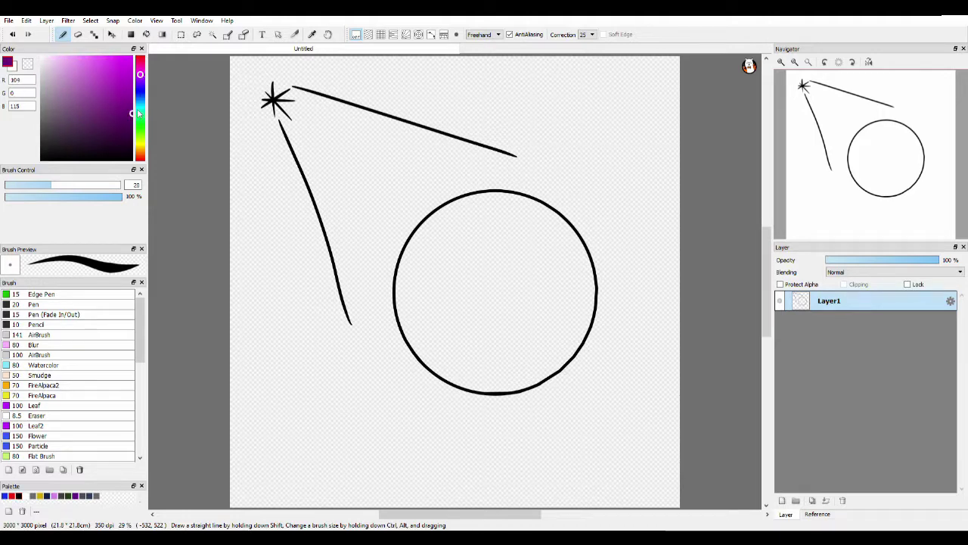
pyautogui.click(146, 34)
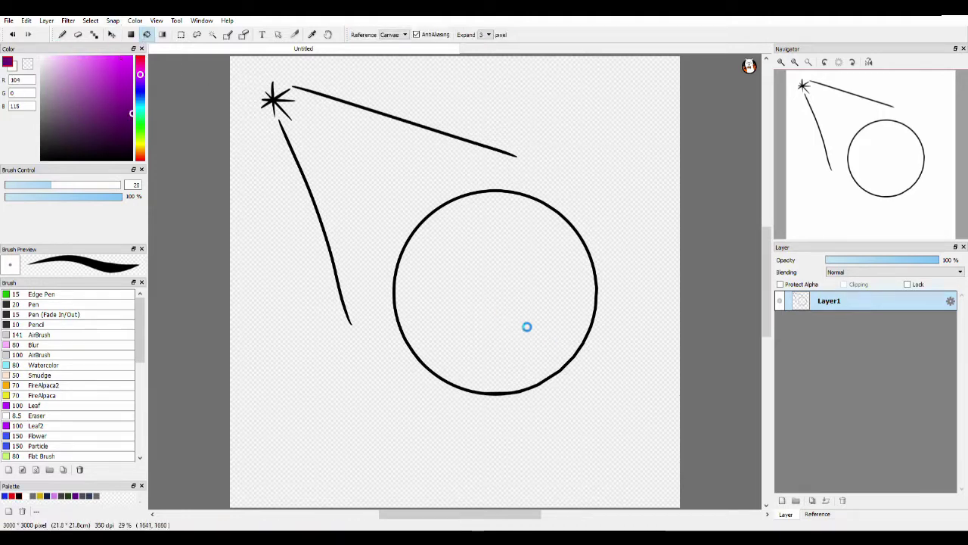
pyautogui.click(524, 327)
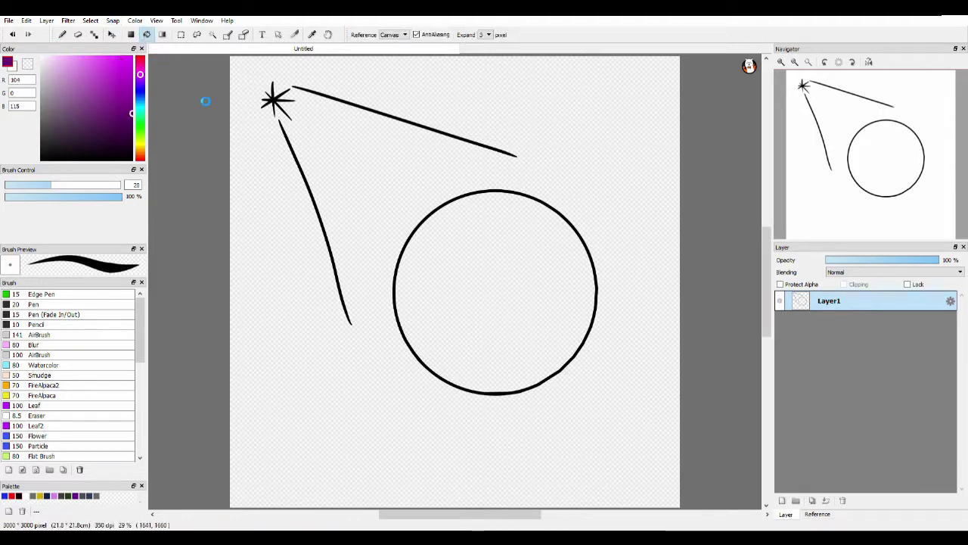
# Sketch a reddish-purple arc inside the circle with the pen.
pyautogui.click(63, 34)
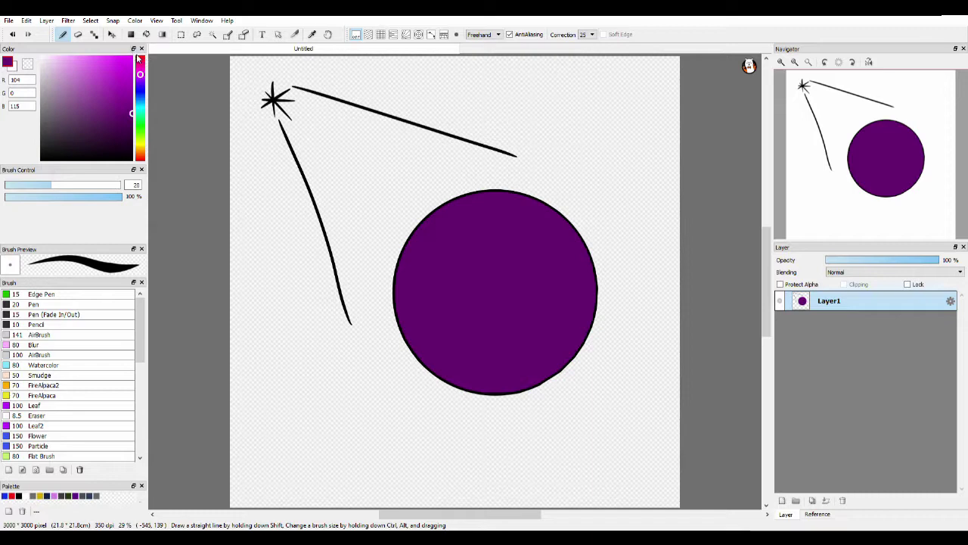
pyautogui.moveTo(139, 76); pyautogui.dragTo(140, 70)
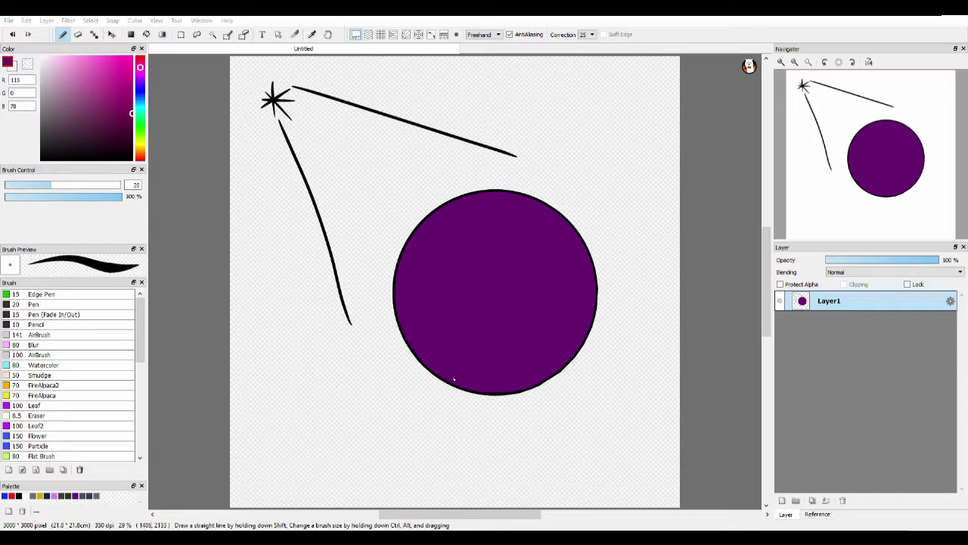
pyautogui.moveTo(433, 325)
pyautogui.mouseDown()
pyautogui.moveTo(462, 243)
pyautogui.moveTo(524, 202)
pyautogui.mouseUp()
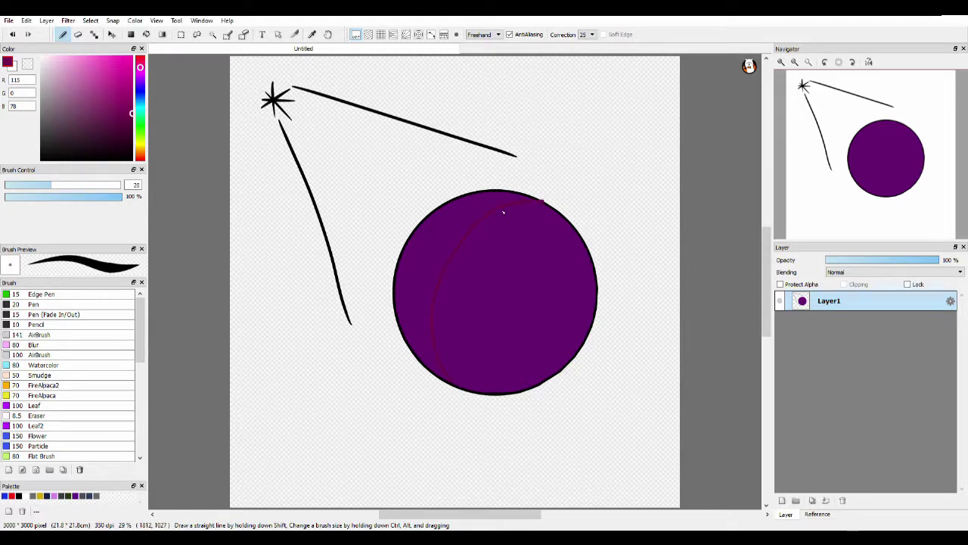
# Refill the circle purple, add Layer2, and trace a shadow curve along the lower-right edge.
pyautogui.hotkey('ctrl', 'z')
pyautogui.hotkey('ctrl', 'z')
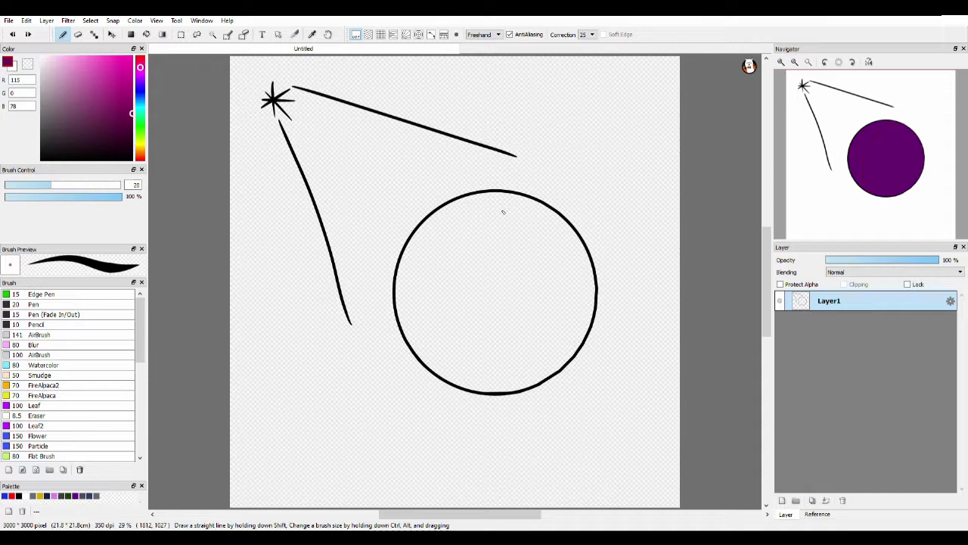
pyautogui.click(503, 211)
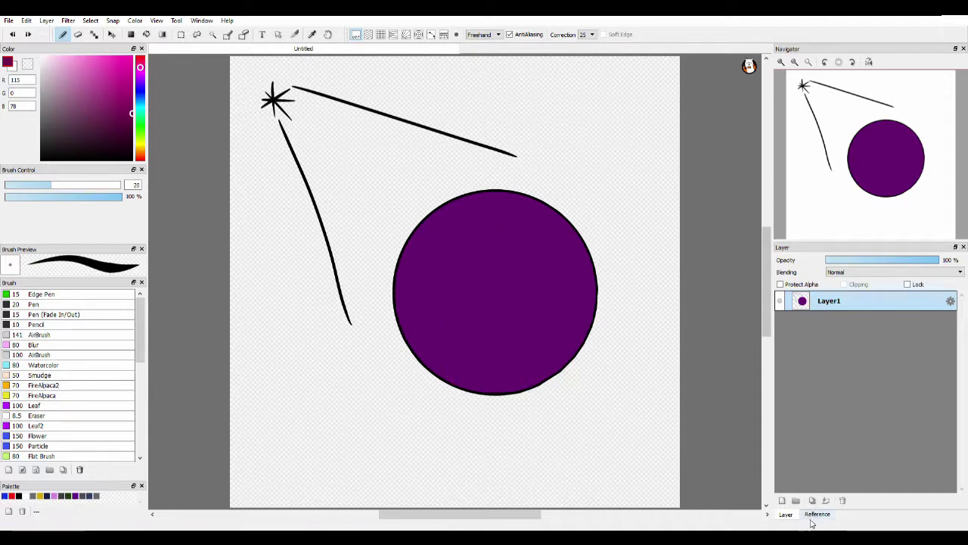
pyautogui.click(783, 503)
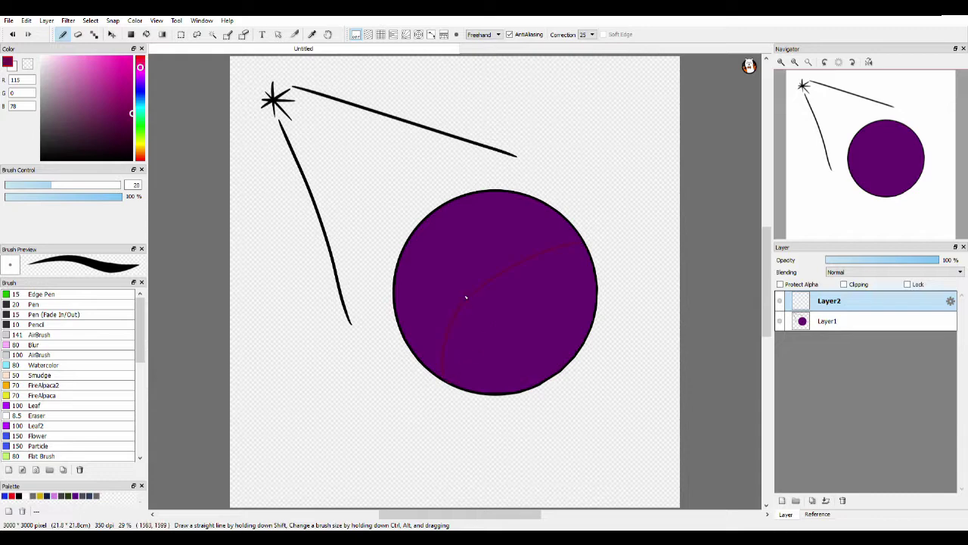
pyautogui.hotkey('ctrl', 'z')
pyautogui.hotkey('ctrl', 'z')
pyautogui.moveTo(429, 366)
pyautogui.mouseDown()
pyautogui.moveTo(501, 367)
pyautogui.moveTo(588, 301)
pyautogui.moveTo(603, 276)
pyautogui.moveTo(580, 262)
pyautogui.mouseUp()
# Bucket-fill the circle's lower-right crescent dark red on Layer2.
pyautogui.click(147, 34)
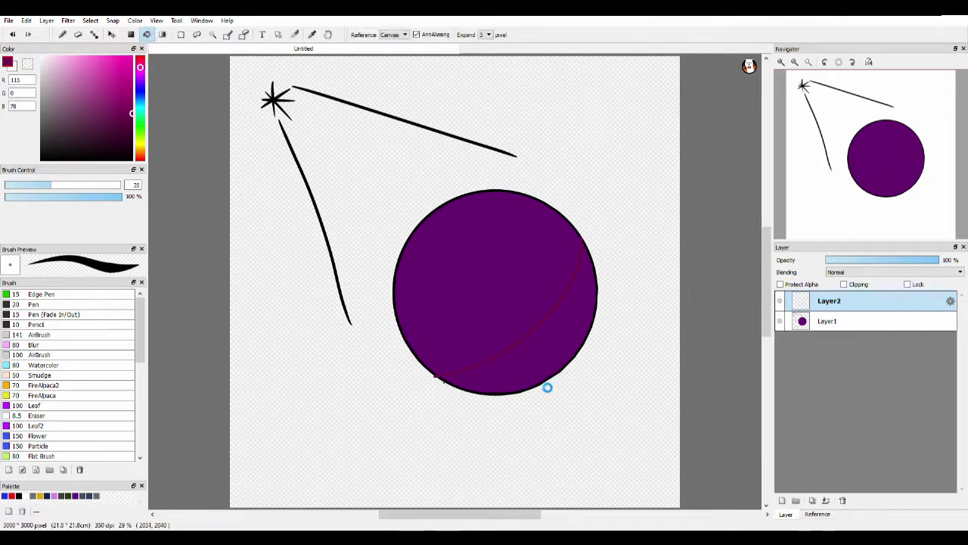
pyautogui.click(564, 393)
pyautogui.click(57, 346)
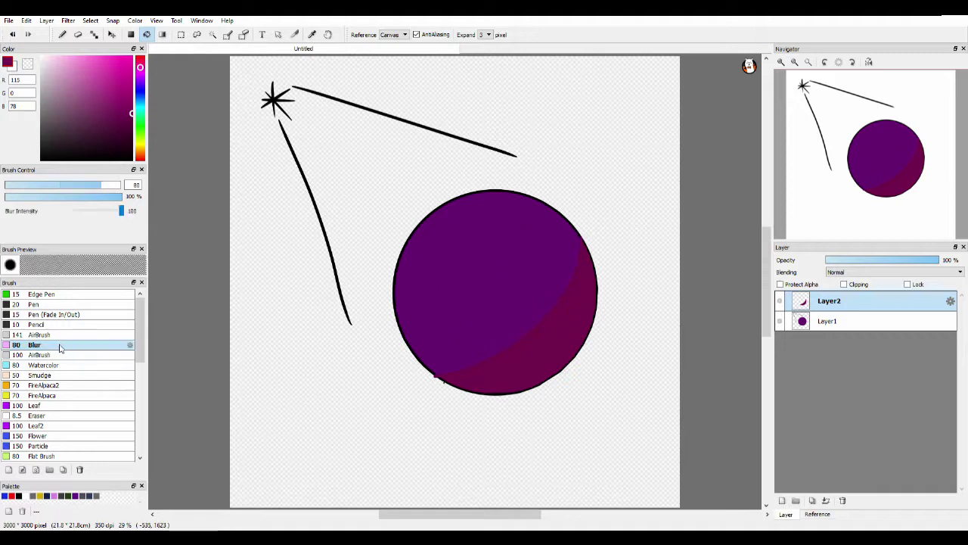
# Soften the lower-right shadow with the Blur brush at size 110.
pyautogui.click(62, 34)
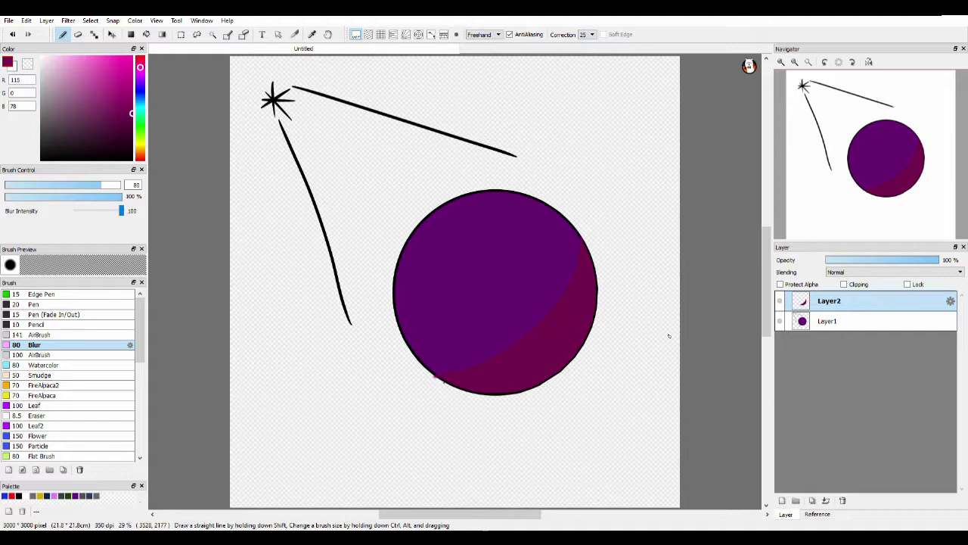
pyautogui.click(114, 184)
pyautogui.scroll(2, 460, 378)
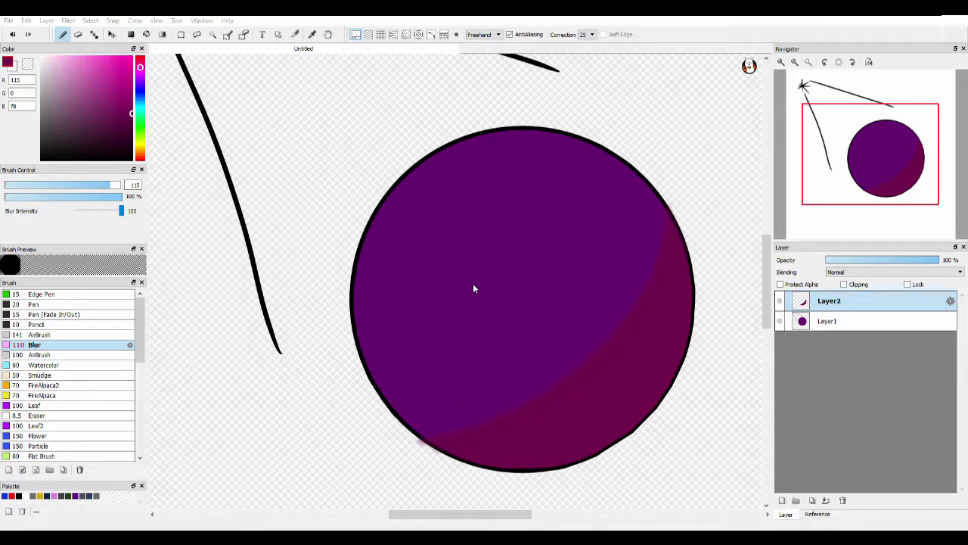
pyautogui.click(519, 306)
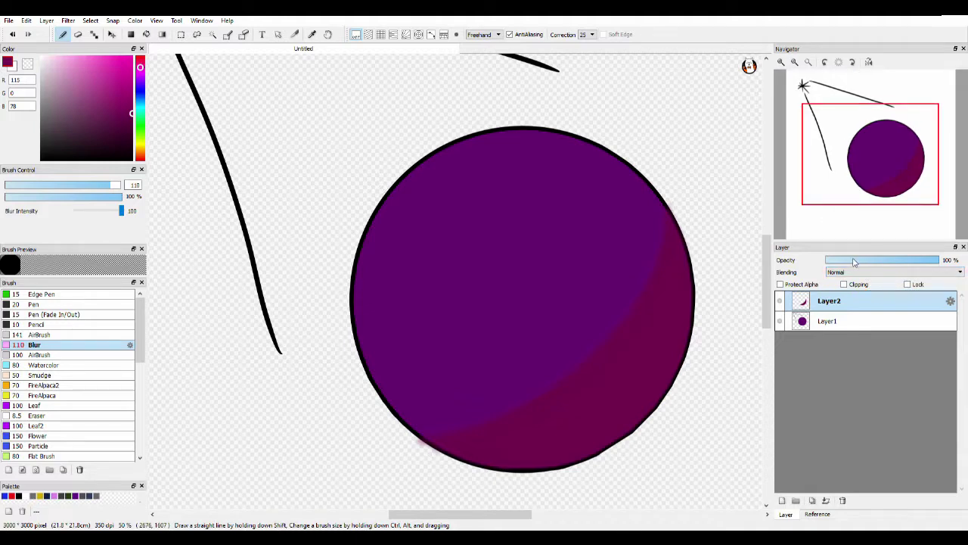
# Lower Layer2 opacity to 55% and check the whole canvas.
pyautogui.moveTo(862, 263)
pyautogui.mouseDown()
pyautogui.moveTo(921, 265)
pyautogui.moveTo(888, 265)
pyautogui.mouseUp()
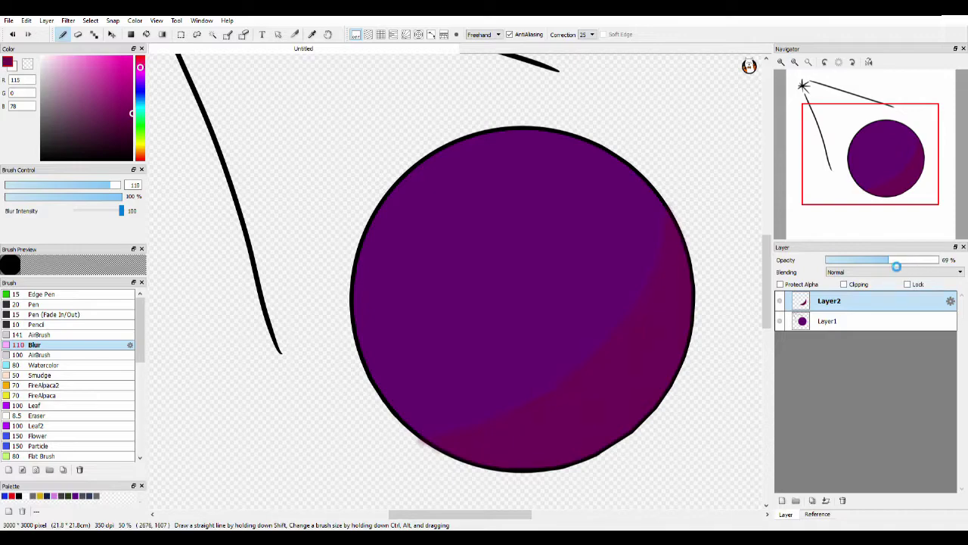
pyautogui.hotkey('ctrl', '-')
pyautogui.hotkey('ctrl', '-')
pyautogui.hotkey('ctrl', '-')
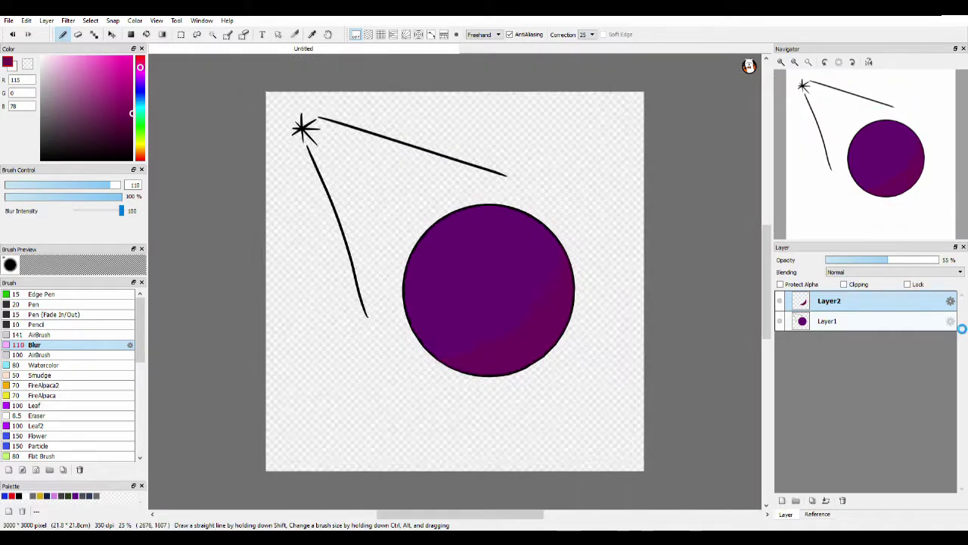
pyautogui.hotkey('ctrl', '+')
pyautogui.hotkey('ctrl', '+')
pyautogui.hotkey('ctrl', '+')
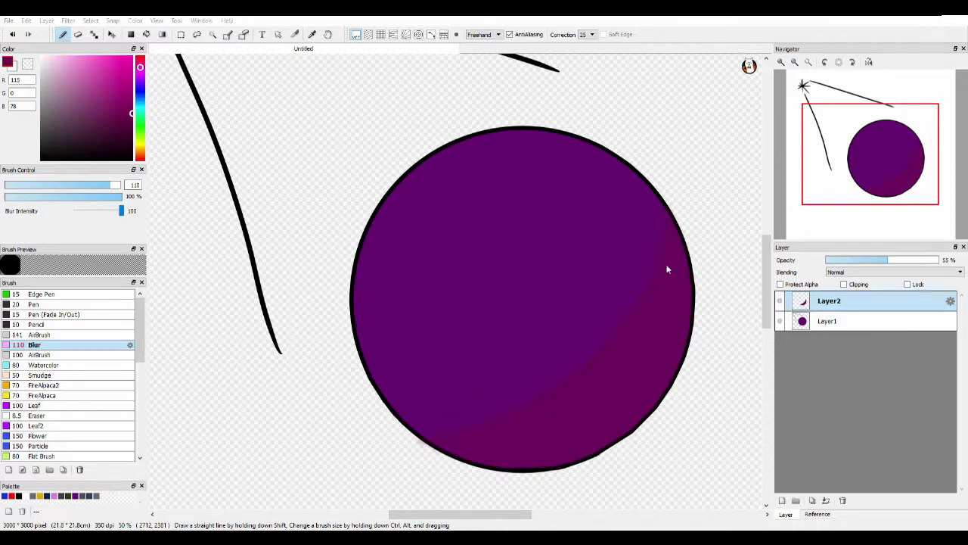
# Hide Layer1 and Layer2, add Layer3, and set up a black Pen brush.
pyautogui.click(780, 301)
pyautogui.click(781, 325)
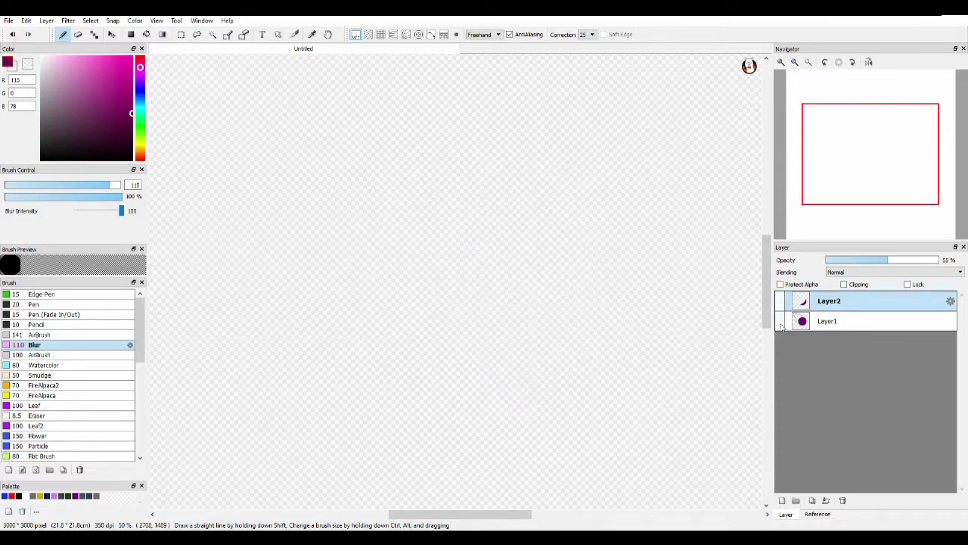
pyautogui.click(782, 500)
pyautogui.scroll(-1, 495, 255)
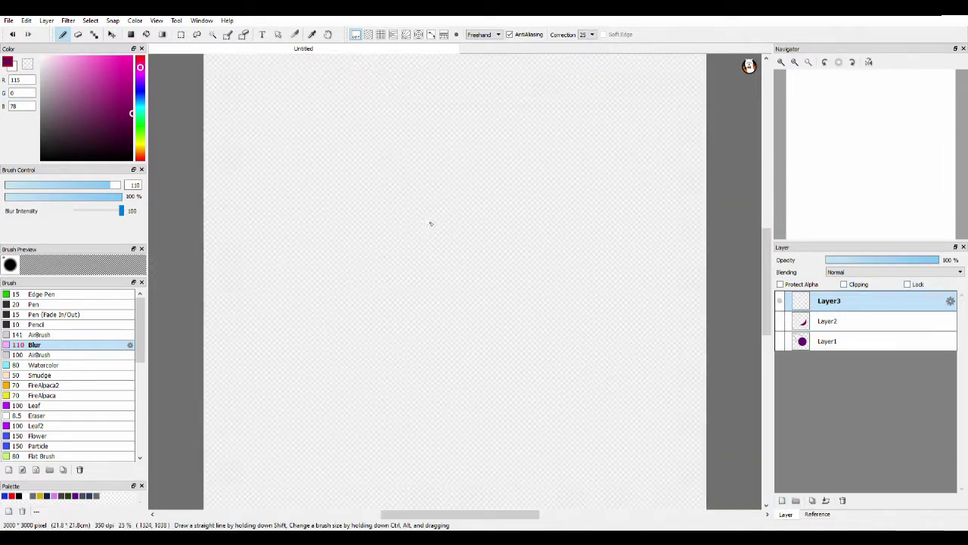
pyautogui.click(41, 159)
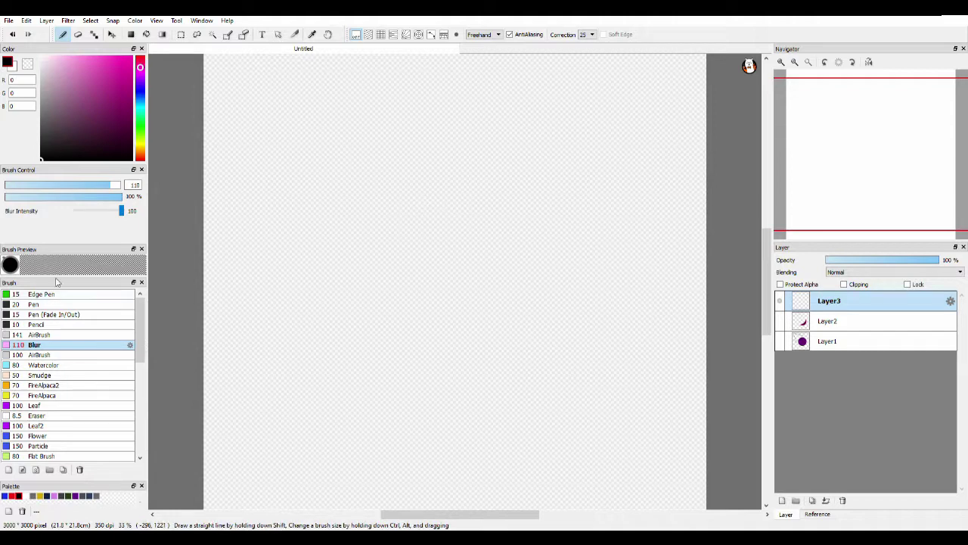
pyautogui.click(34, 304)
# Draw the U-shaped face outline, redoing the stray strokes.
pyautogui.moveTo(408, 183); pyautogui.dragTo(407, 229)
pyautogui.moveTo(426, 289); pyautogui.dragTo(491, 161)
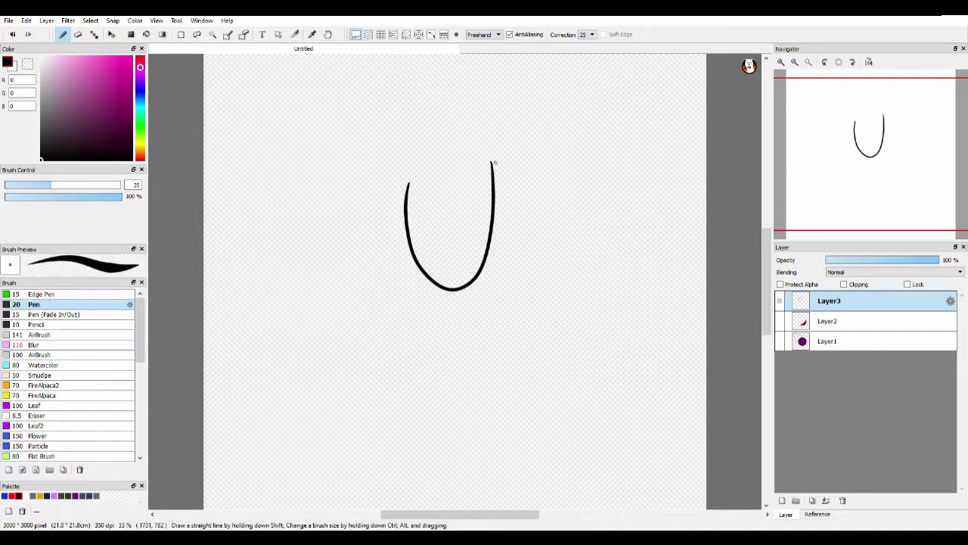
pyautogui.hotkey('ctrl', 'z')
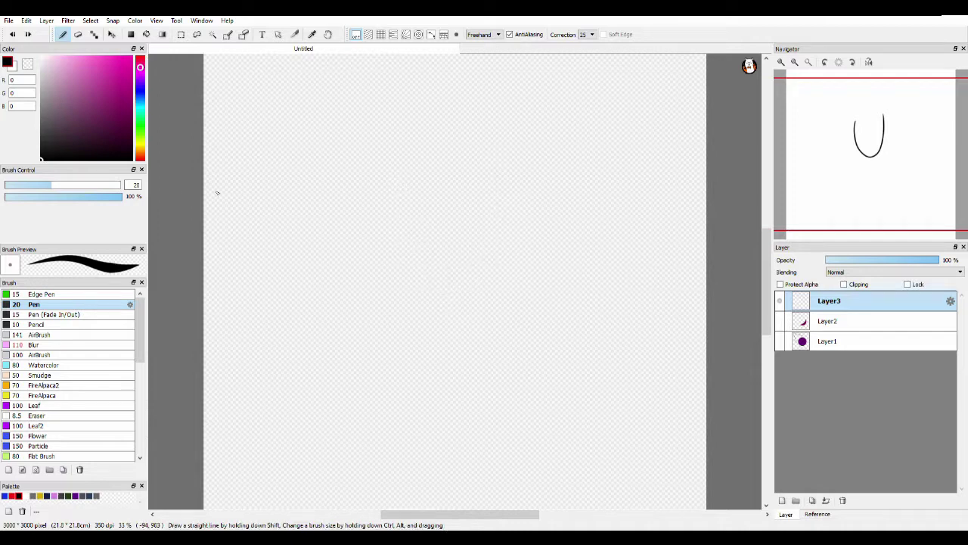
pyautogui.moveTo(393, 198); pyautogui.dragTo(392, 213)
pyautogui.moveTo(404, 270); pyautogui.dragTo(488, 179)
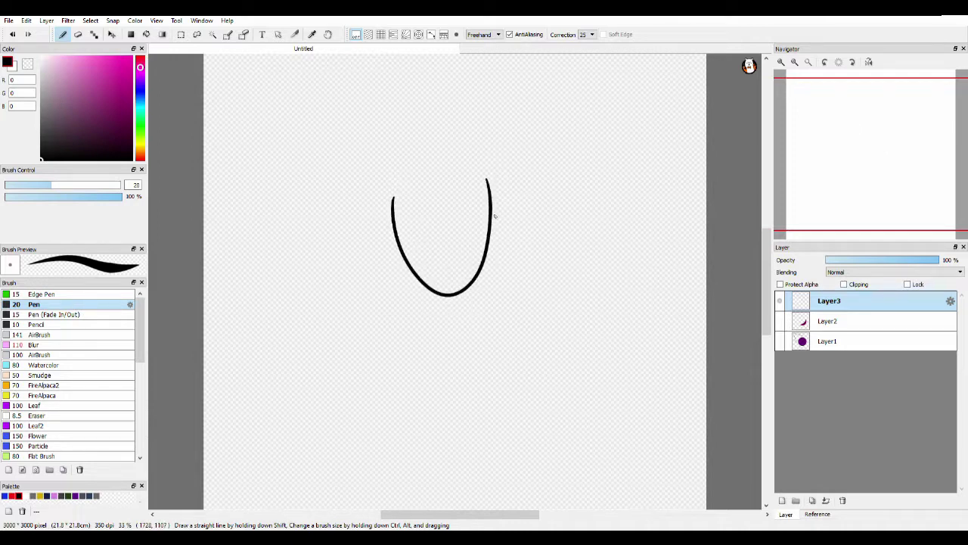
pyautogui.hotkey('ctrl', 'z')
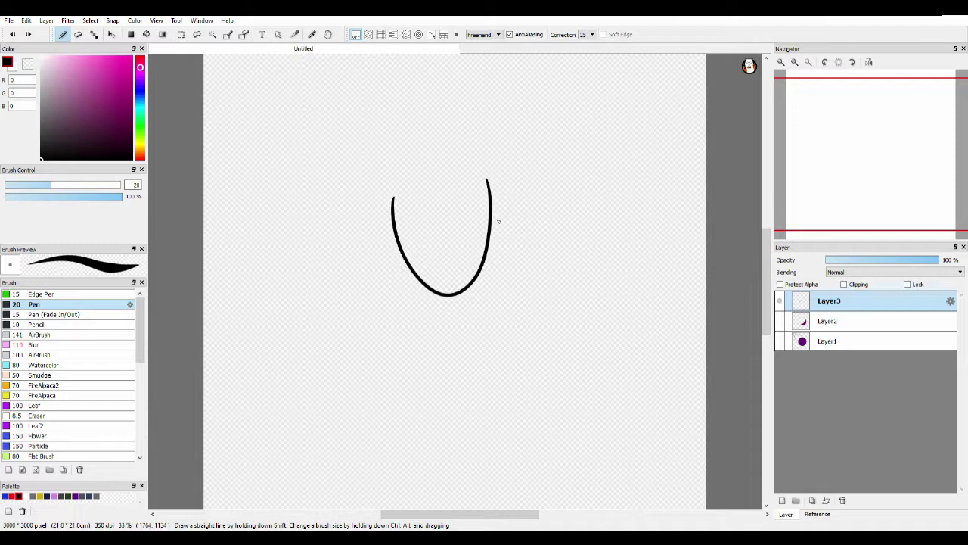
pyautogui.moveTo(496, 205); pyautogui.dragTo(491, 231)
pyautogui.hotkey('ctrl', 'z')
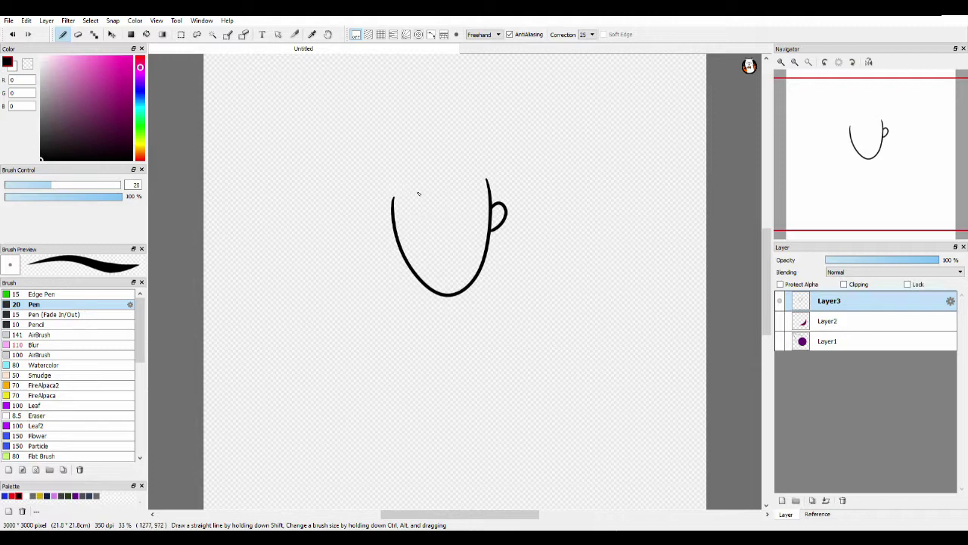
# Draw the curly hair strand along the face's right edge and the eyebrows.
pyautogui.moveTo(418, 195)
pyautogui.mouseDown()
pyautogui.moveTo(373, 190)
pyautogui.moveTo(383, 173)
pyautogui.moveTo(375, 179)
pyautogui.moveTo(411, 175)
pyautogui.moveTo(372, 181)
pyautogui.moveTo(460, 160)
pyautogui.moveTo(475, 191)
pyautogui.mouseUp()
pyautogui.hotkey('ctrl', 'z')
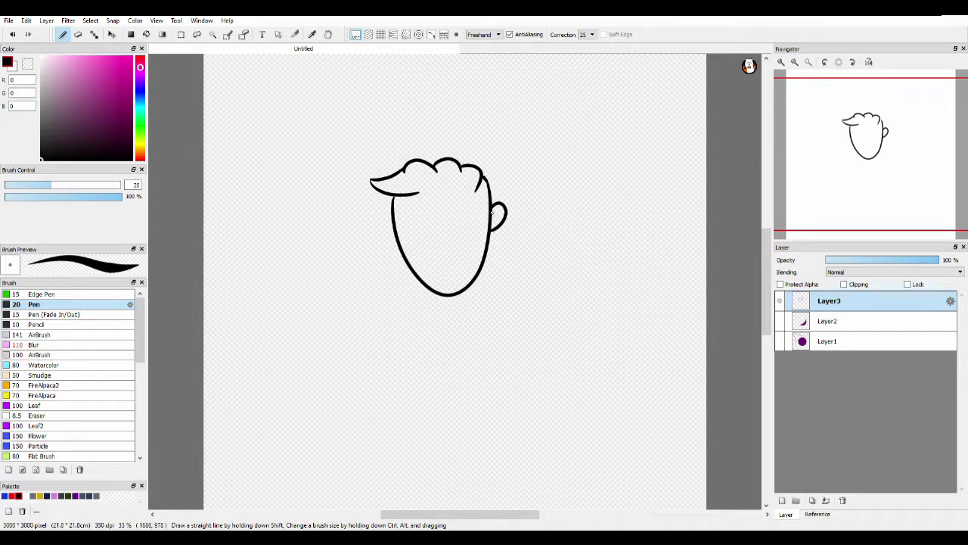
pyautogui.moveTo(484, 231)
pyautogui.mouseDown()
pyautogui.moveTo(462, 195)
pyautogui.moveTo(420, 189)
pyautogui.mouseUp()
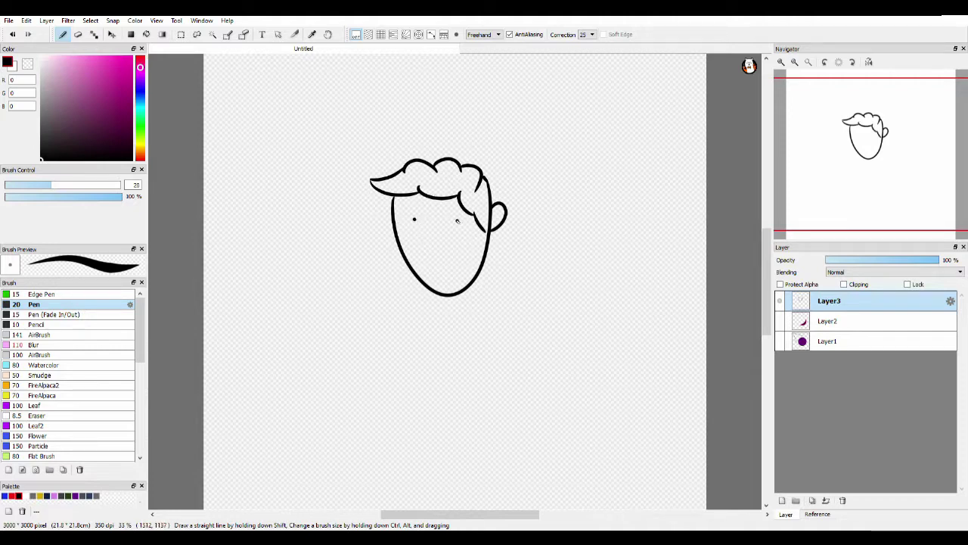
pyautogui.moveTo(401, 210)
pyautogui.mouseDown()
pyautogui.moveTo(461, 211)
pyautogui.moveTo(425, 216)
pyautogui.moveTo(430, 242)
pyautogui.moveTo(463, 271)
pyautogui.mouseUp()
pyautogui.hotkey('ctrl', 'z')
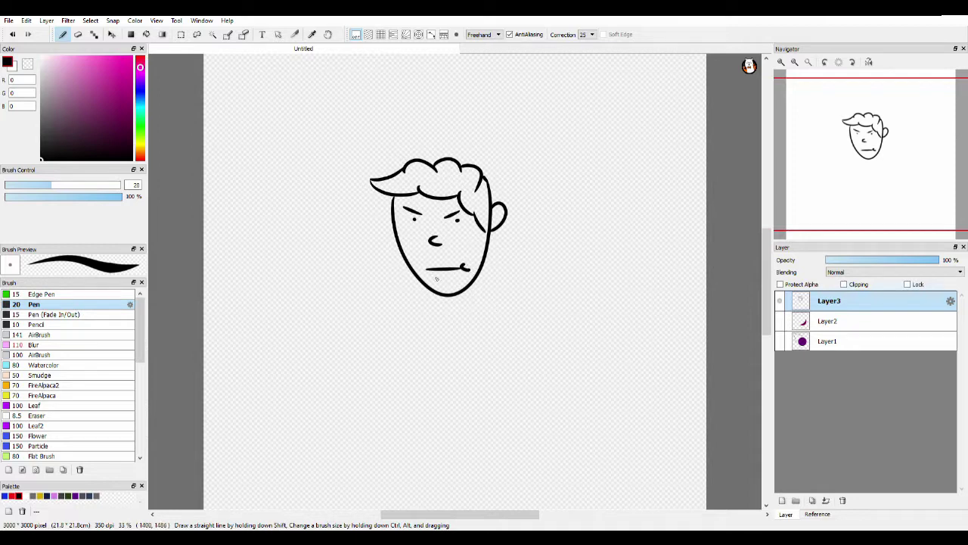
# Letter 'HMM' left of the face with a short line toward it.
pyautogui.moveTo(299, 235)
pyautogui.mouseDown()
pyautogui.moveTo(323, 245)
pyautogui.moveTo(322, 233)
pyautogui.moveTo(338, 235)
pyautogui.moveTo(321, 223)
pyautogui.moveTo(358, 226)
pyautogui.moveTo(335, 208)
pyautogui.moveTo(361, 215)
pyautogui.moveTo(341, 199)
pyautogui.moveTo(375, 208)
pyautogui.mouseUp()
pyautogui.moveTo(318, 264); pyautogui.dragTo(394, 214)
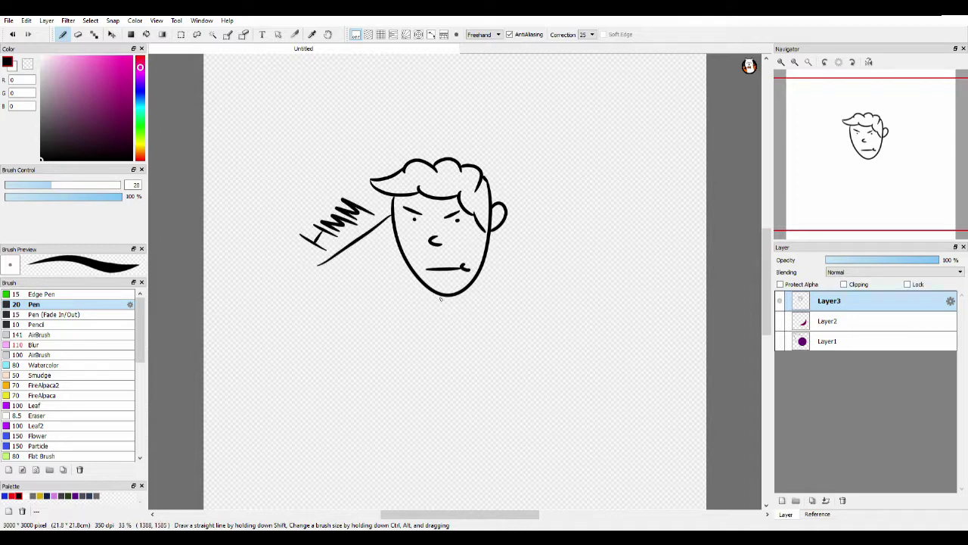
pyautogui.hotkey('ctrl', 'z')
pyautogui.moveTo(332, 262); pyautogui.dragTo(380, 215)
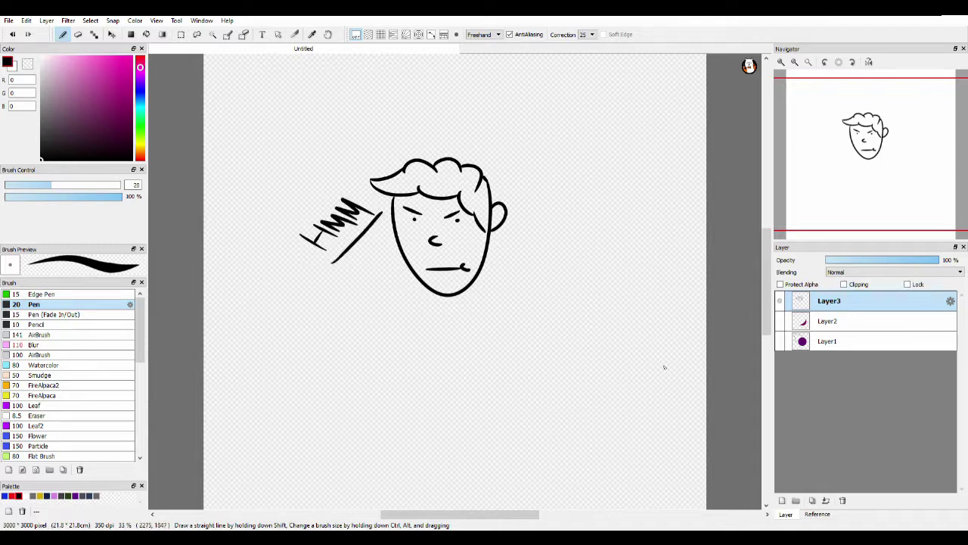
# Add Layer4 beneath the line art and fill the face pale cream.
pyautogui.click(782, 500)
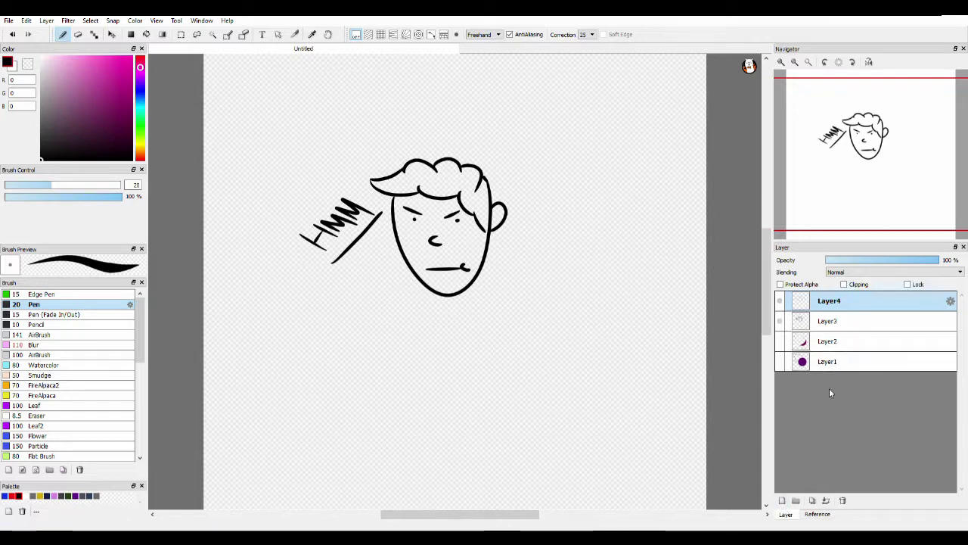
pyautogui.moveTo(856, 307); pyautogui.dragTo(854, 324)
pyautogui.click(94, 95)
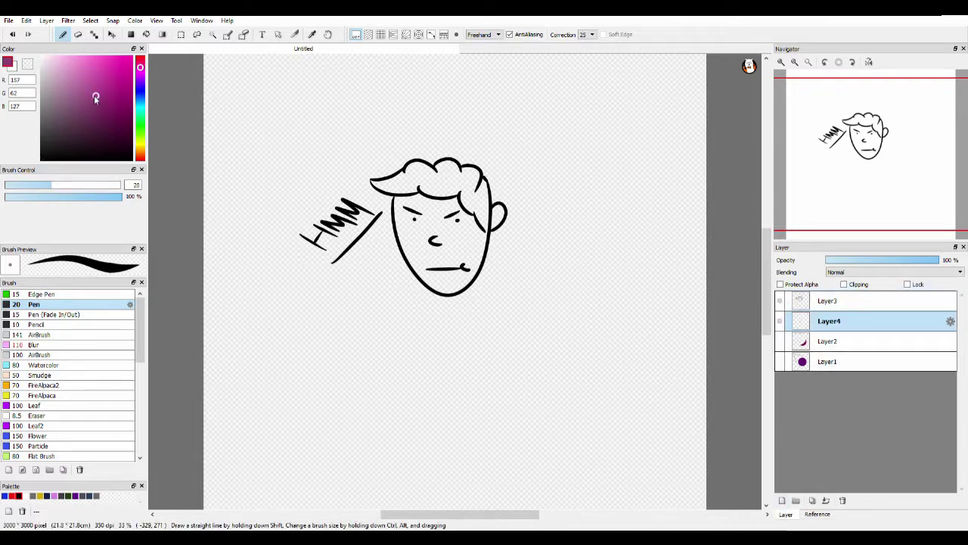
pyautogui.click(146, 34)
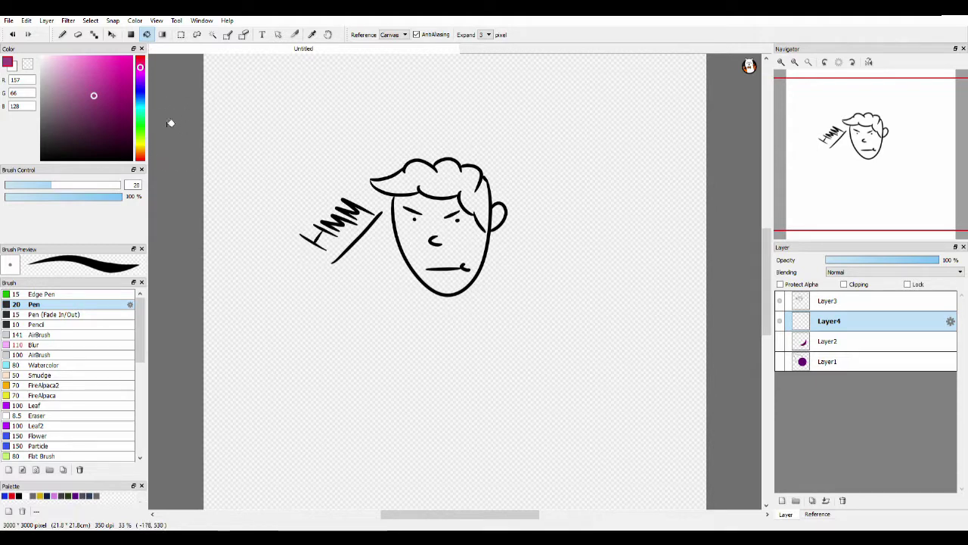
pyautogui.click(139, 151)
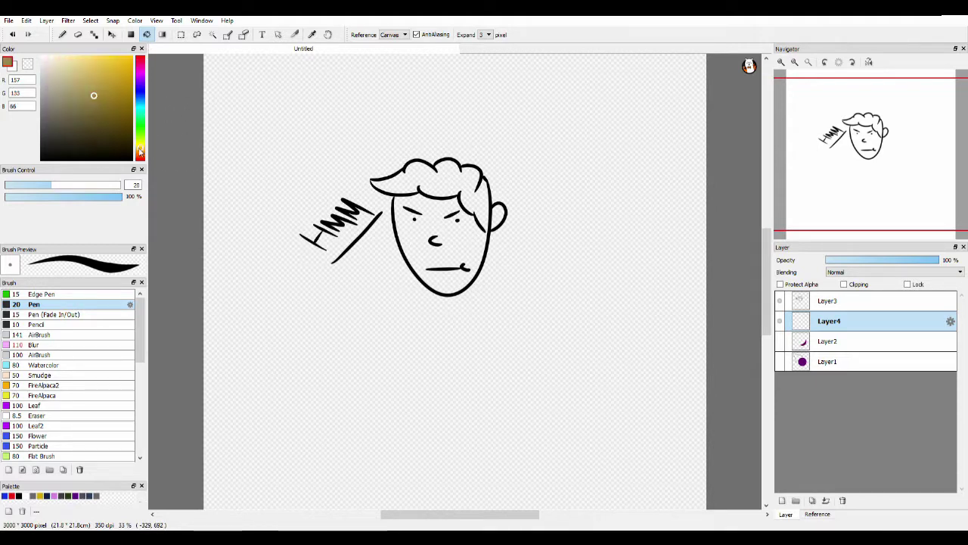
pyautogui.click(63, 57)
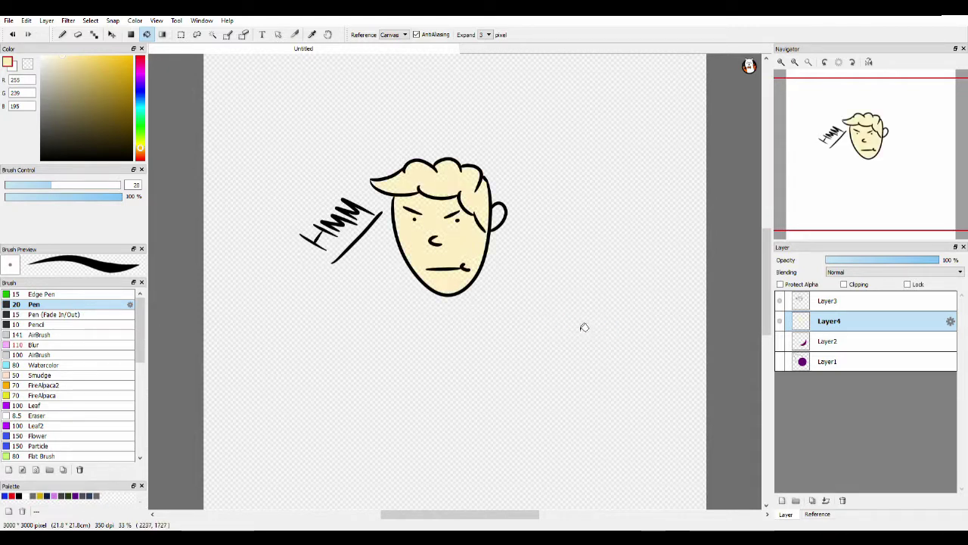
# Fill the curly hair light grey.
pyautogui.click(63, 34)
pyautogui.click(19, 495)
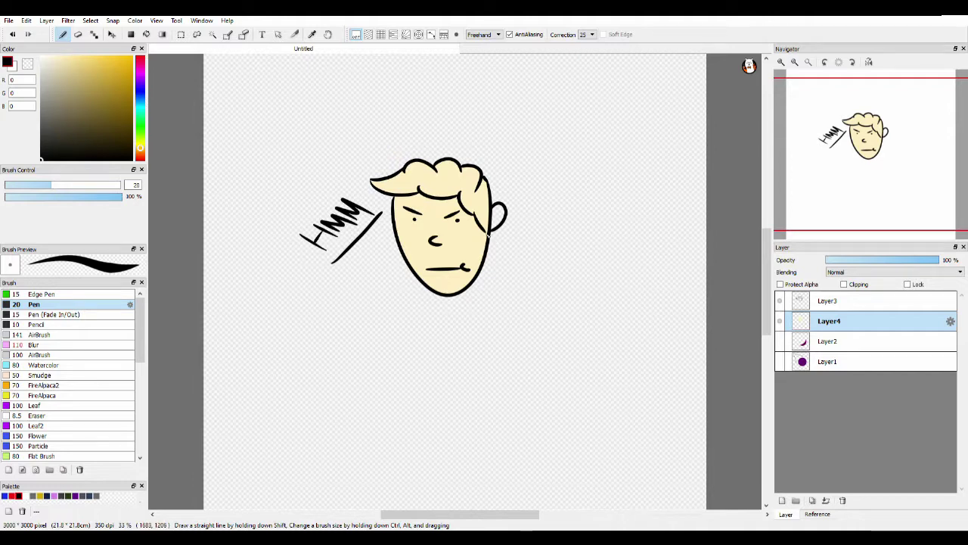
pyautogui.click(25, 495)
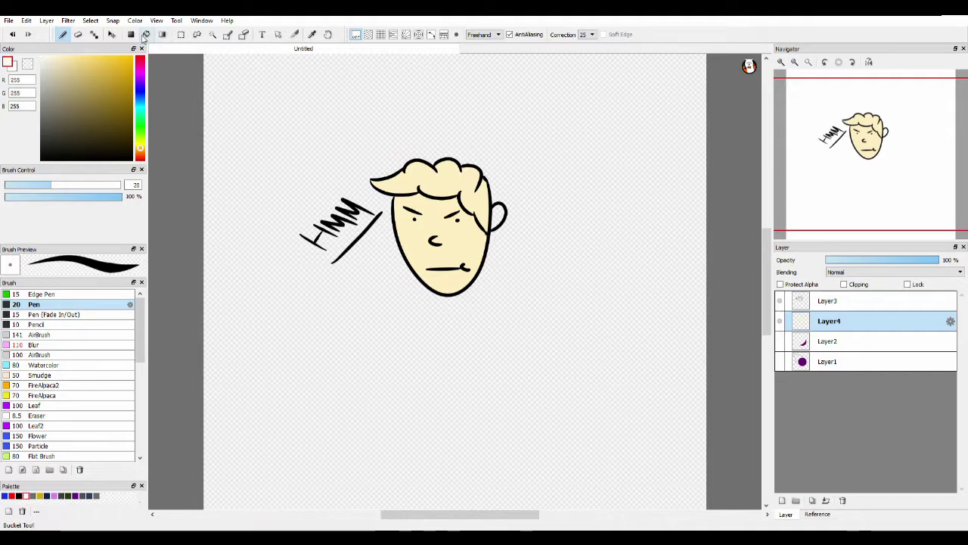
pyautogui.click(146, 34)
pyautogui.click(437, 189)
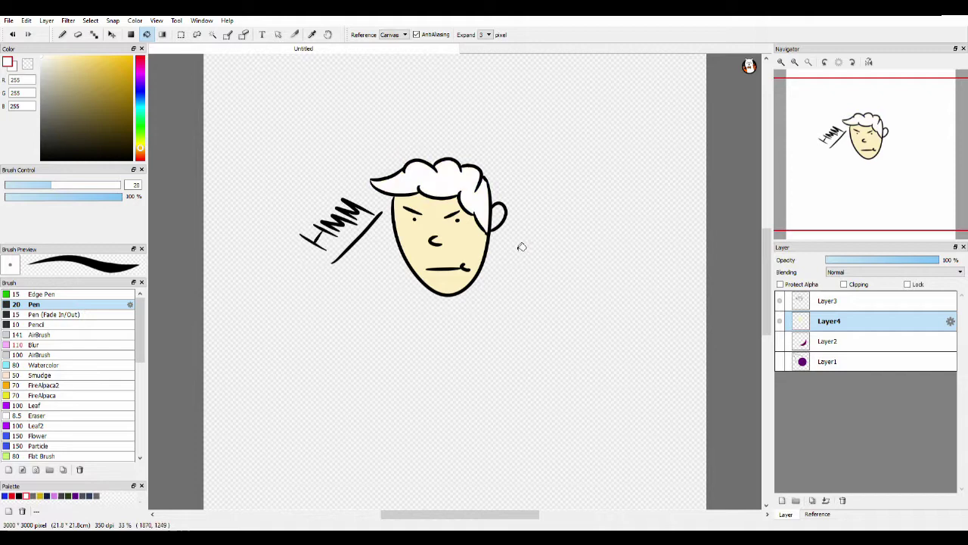
pyautogui.click(32, 496)
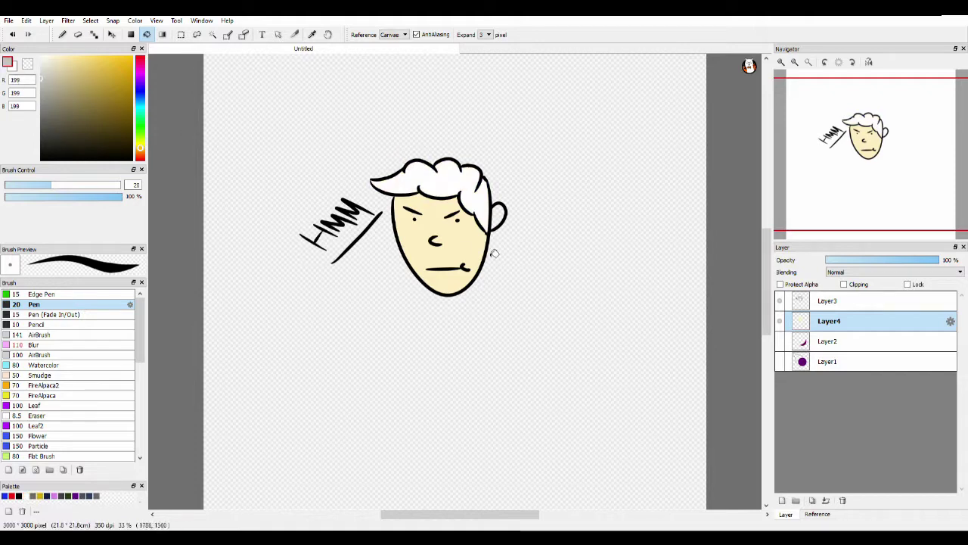
pyautogui.click(486, 223)
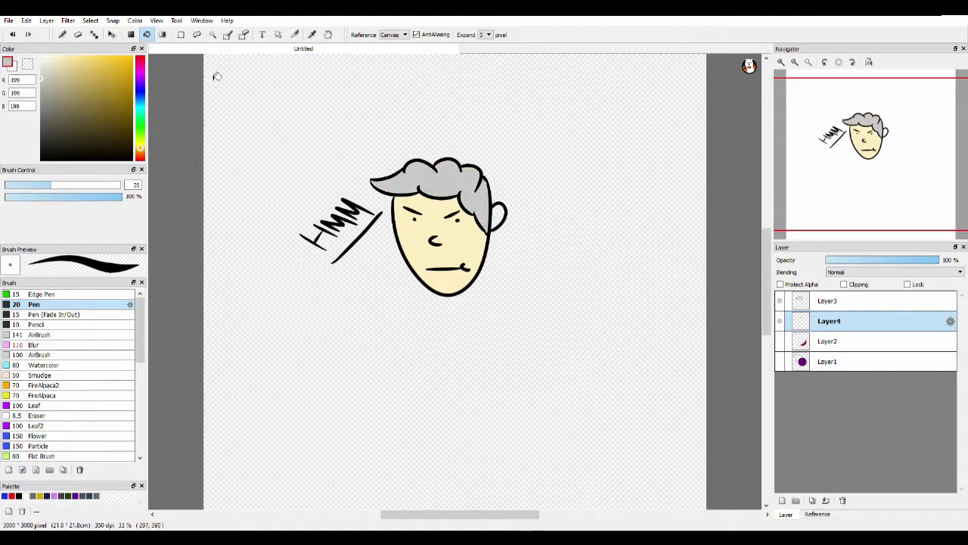
# Sample the cream skin colour from the face with the eyedropper.
pyautogui.click(312, 34)
pyautogui.click(422, 257)
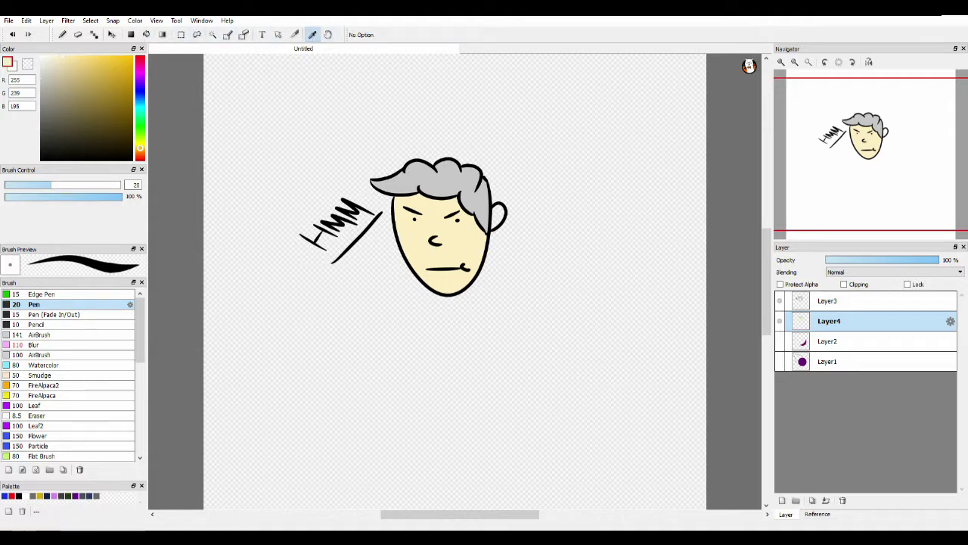
pyautogui.click(147, 34)
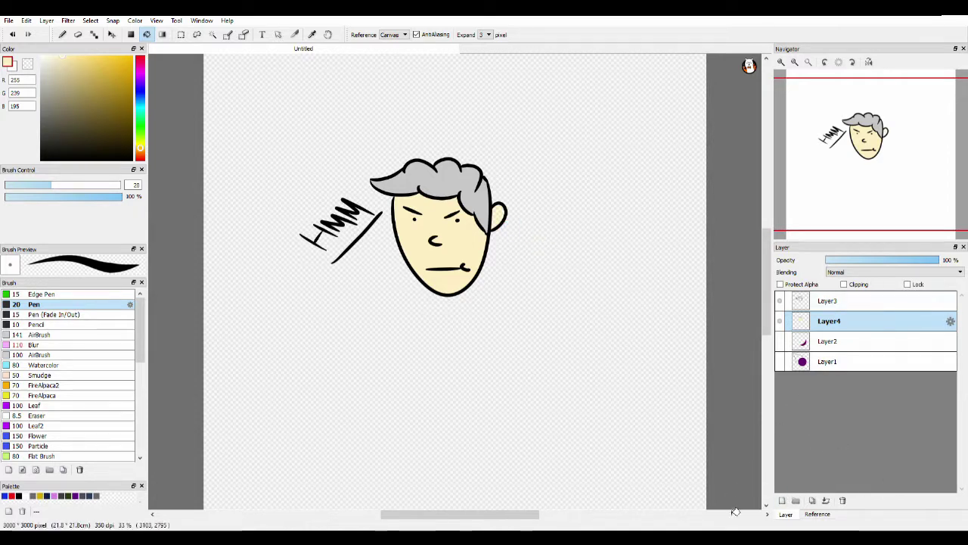
# On new Layer5, draw a tan shadow line down the right cheek.
pyautogui.click(783, 500)
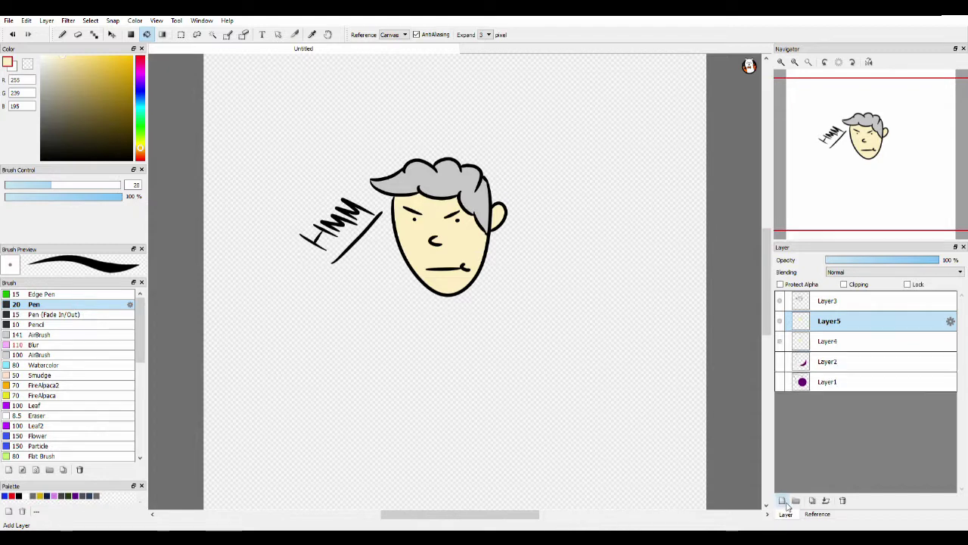
pyautogui.click(63, 34)
pyautogui.click(111, 85)
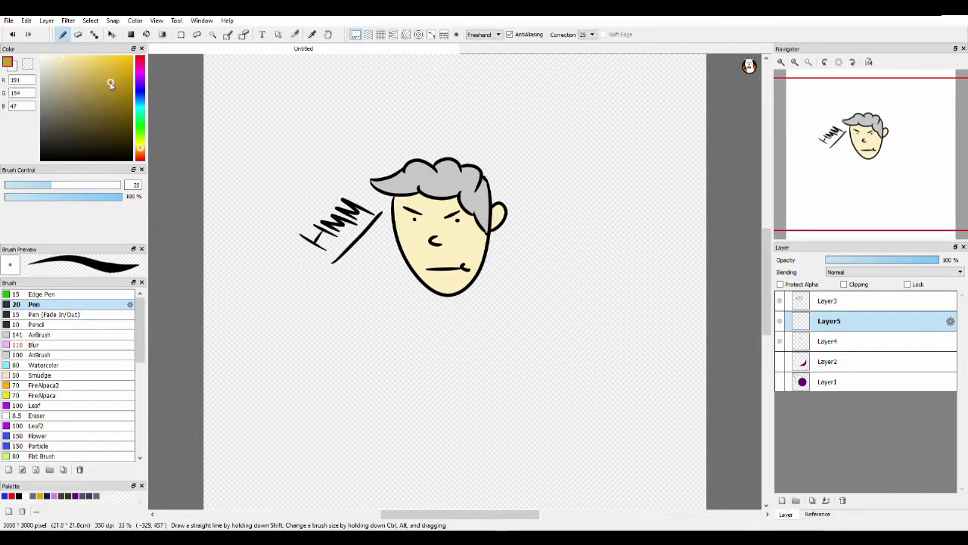
pyautogui.moveTo(111, 85)
pyautogui.mouseDown()
pyautogui.moveTo(137, 92)
pyautogui.moveTo(54, 86)
pyautogui.moveTo(72, 64)
pyautogui.moveTo(74, 76)
pyautogui.mouseUp()
pyautogui.click(81, 75)
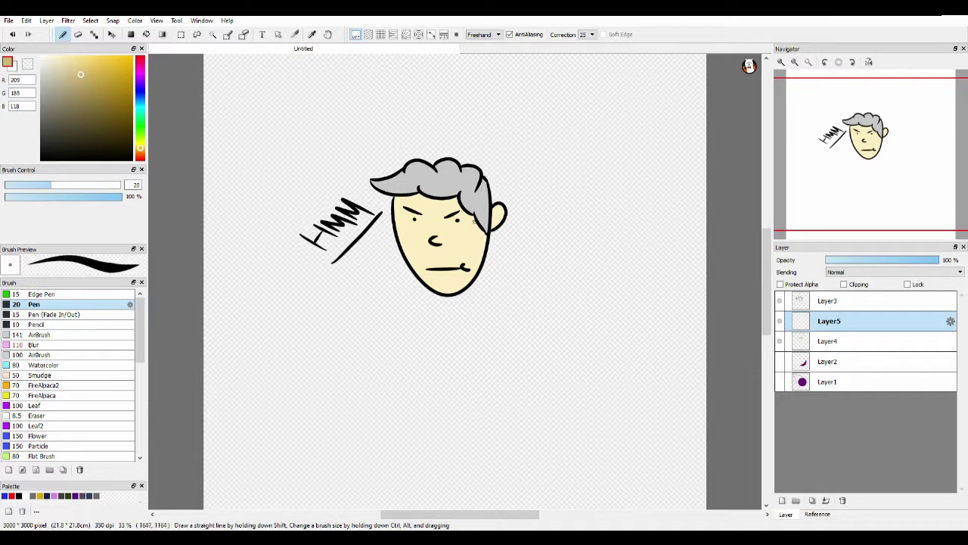
pyautogui.moveTo(470, 233); pyautogui.dragTo(446, 289)
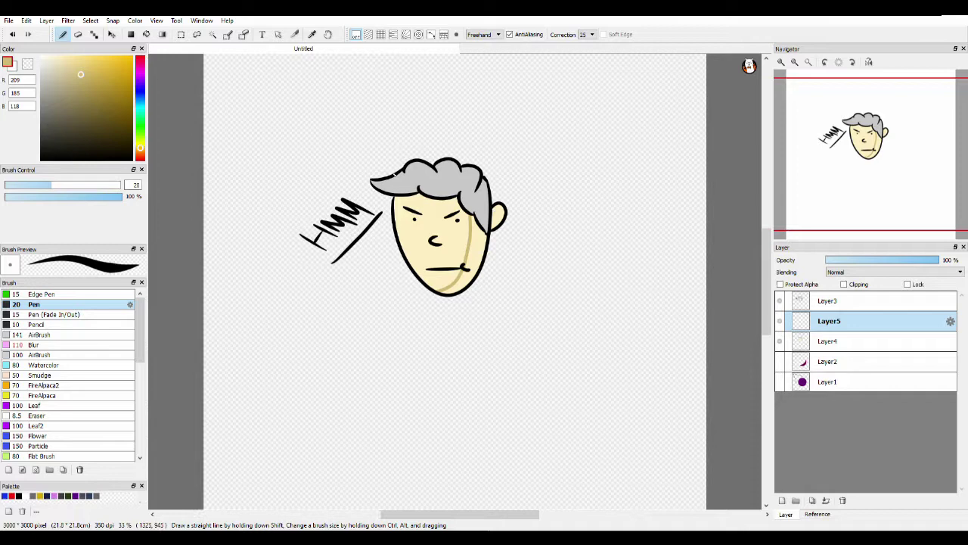
# Fill the face's lower right and the ear with tan.
pyautogui.click(146, 34)
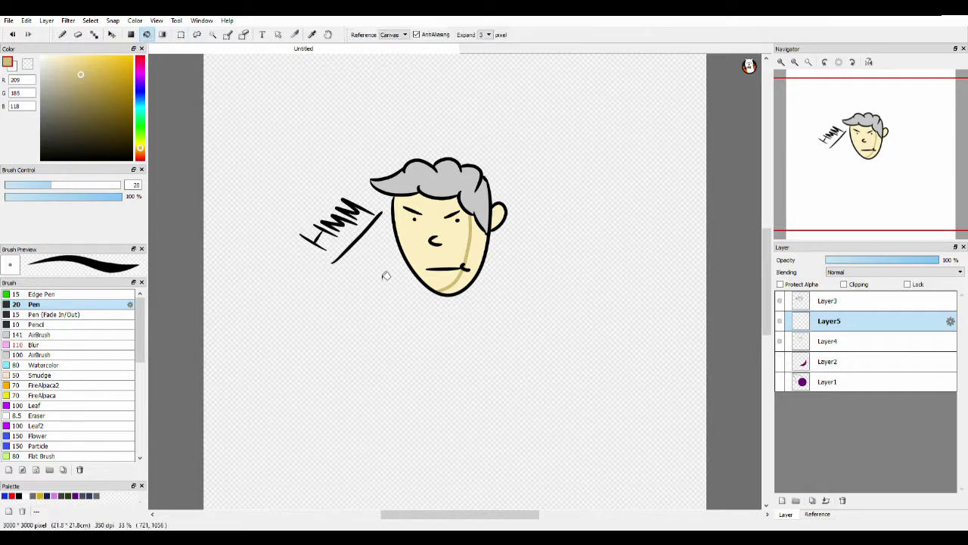
pyautogui.click(482, 270)
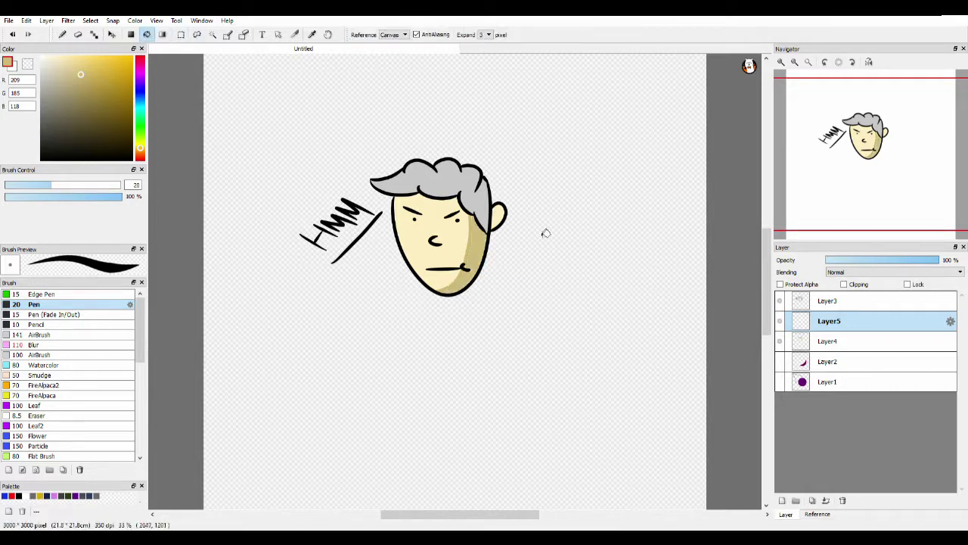
pyautogui.click(499, 217)
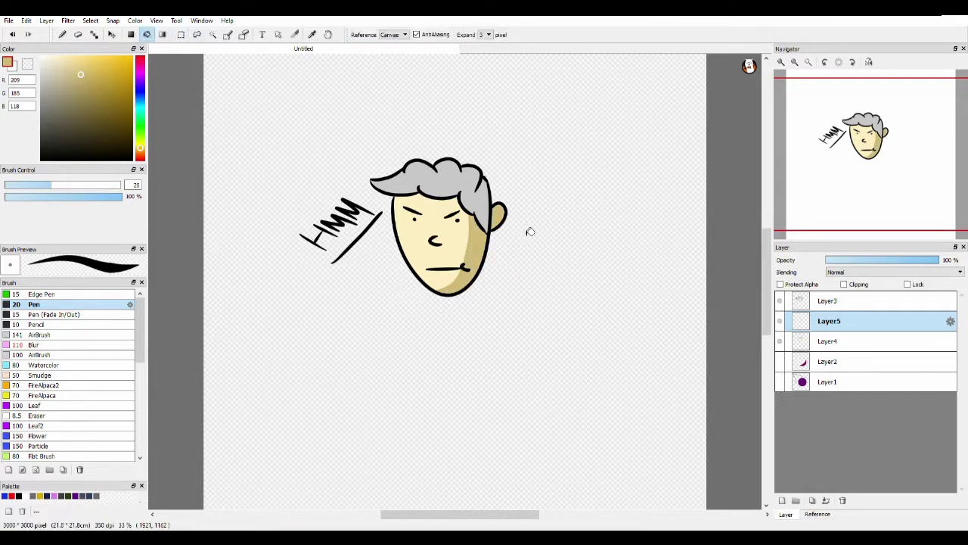
pyautogui.click(79, 345)
pyautogui.click(62, 35)
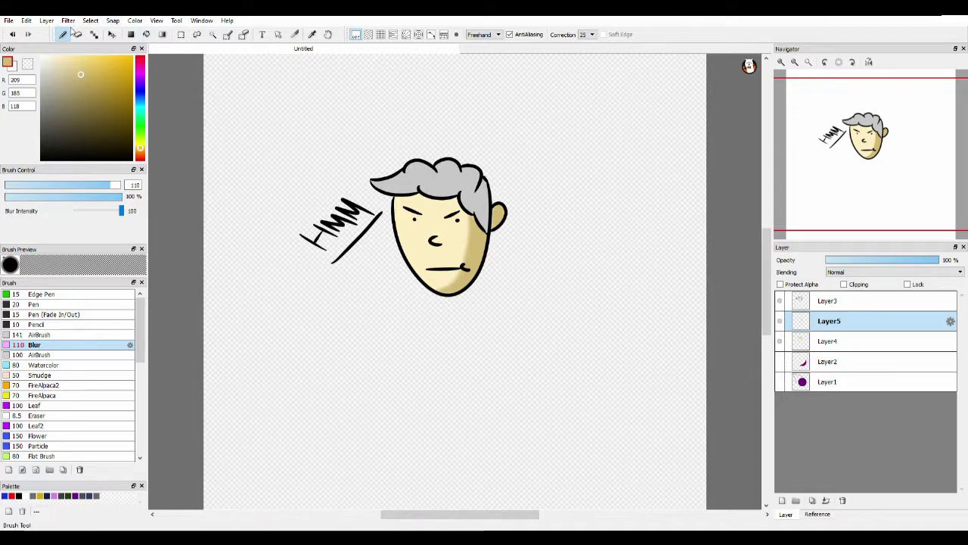
# Outline a grey shadow on the hair's right side, Bucket-fill it and the curl gaps, then blur it.
pyautogui.click(65, 306)
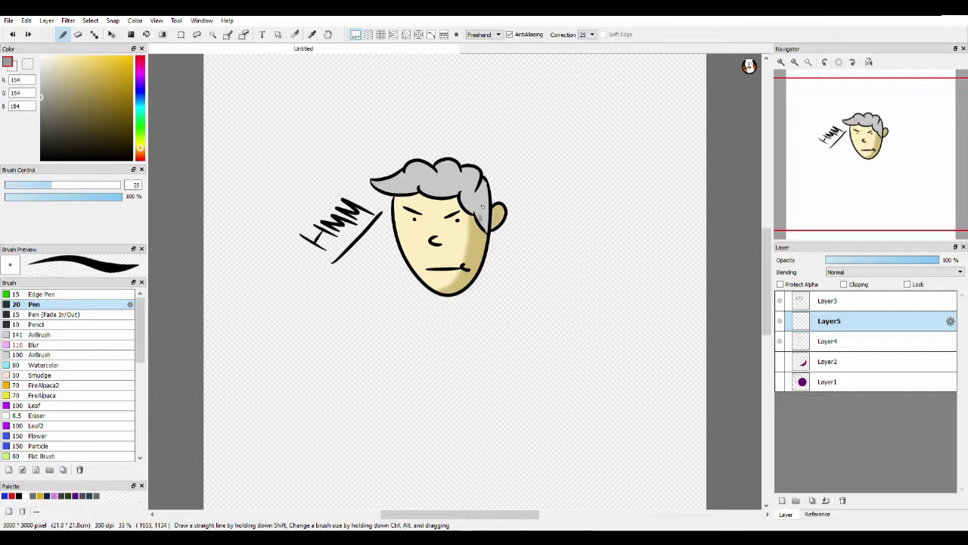
pyautogui.moveTo(482, 205)
pyautogui.mouseDown()
pyautogui.moveTo(475, 186)
pyautogui.moveTo(436, 167)
pyautogui.mouseUp()
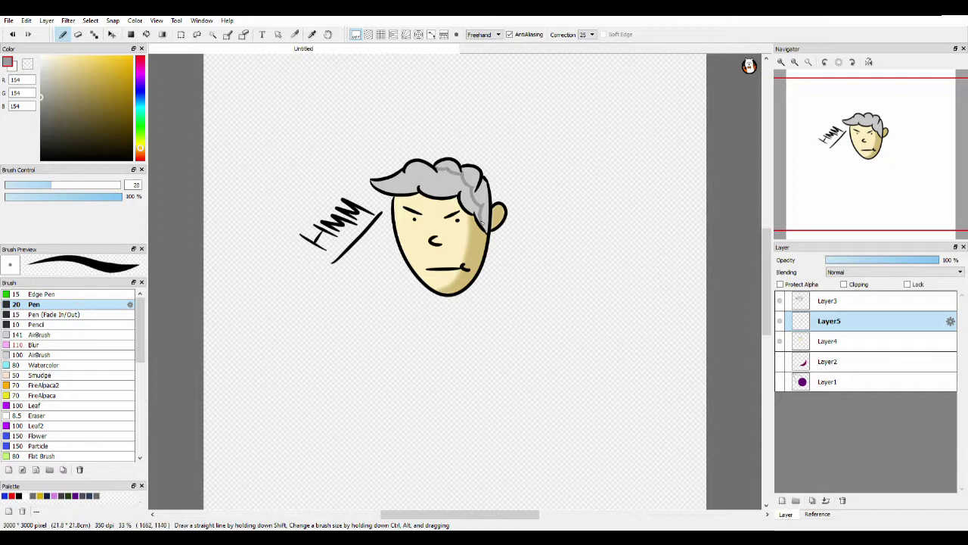
pyautogui.click(146, 34)
pyautogui.click(485, 189)
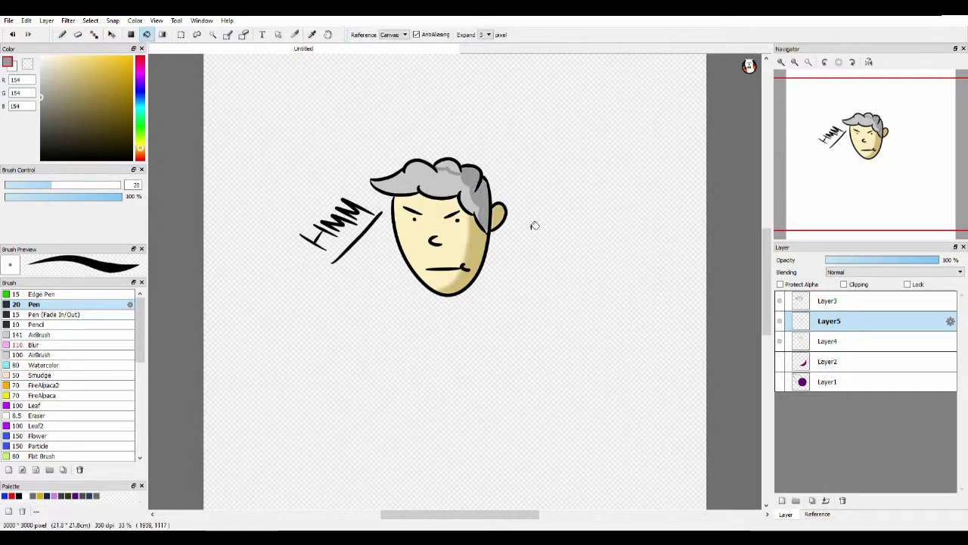
pyautogui.click(459, 179)
pyautogui.click(450, 168)
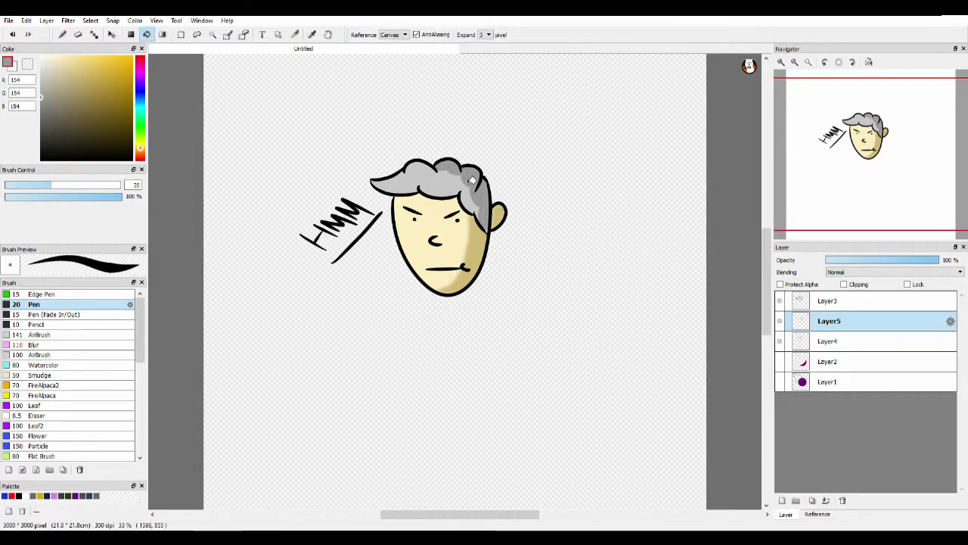
pyautogui.click(68, 345)
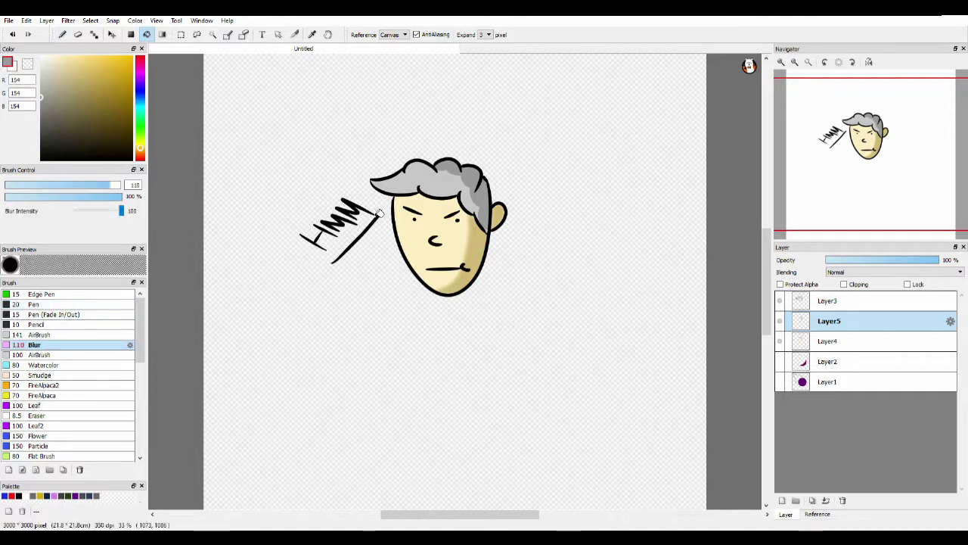
pyautogui.click(63, 35)
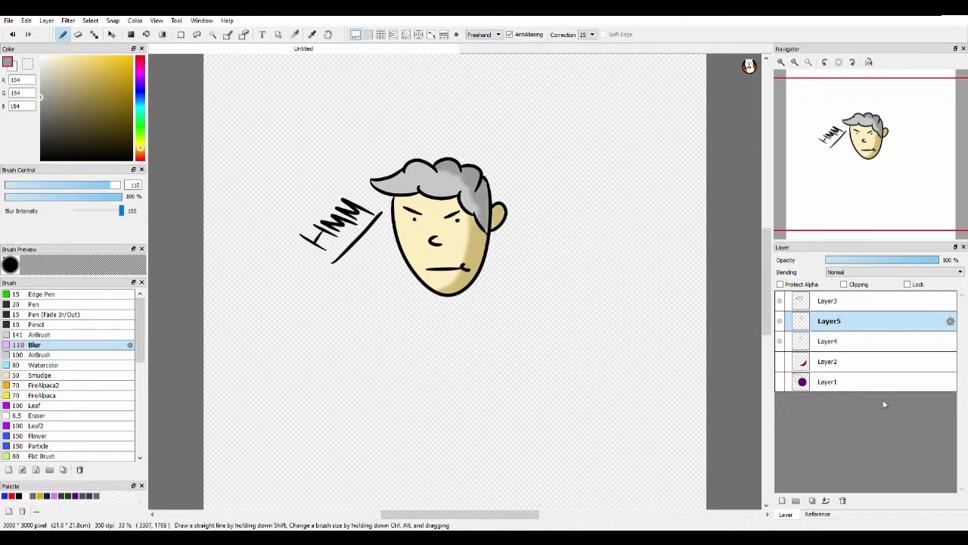
# Add a new layer for the blush and pick a light peach colour.
pyautogui.click(782, 500)
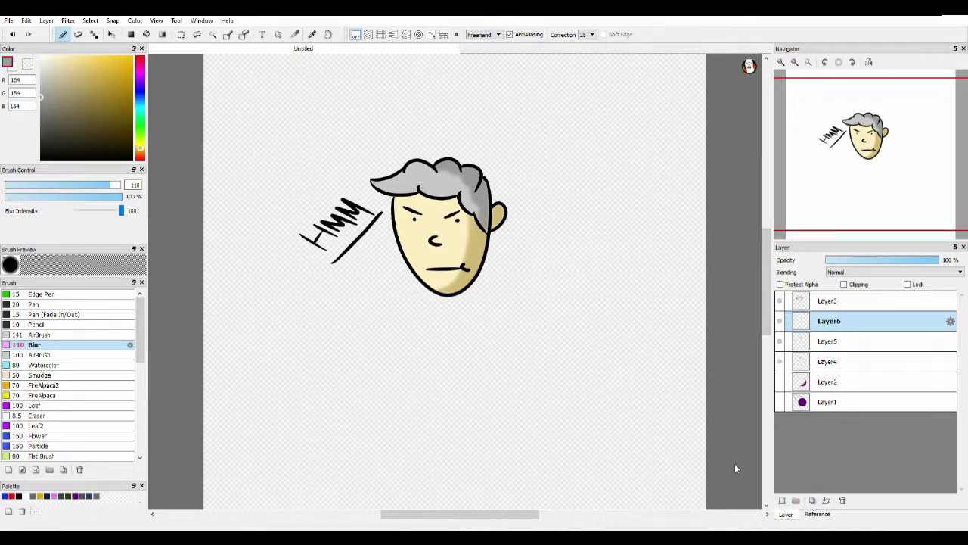
pyautogui.click(132, 81)
pyautogui.click(140, 79)
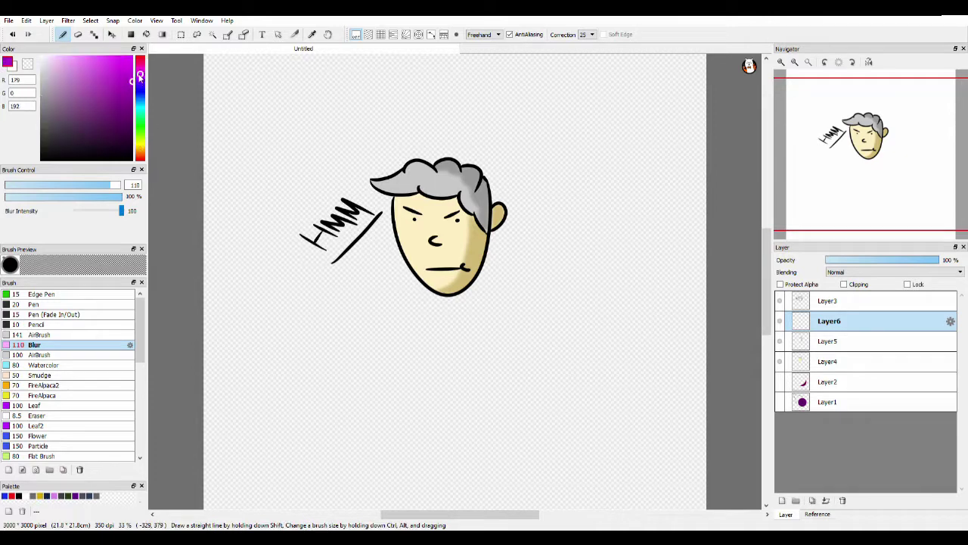
pyautogui.moveTo(140, 79); pyautogui.dragTo(143, 151)
pyautogui.moveTo(65, 62); pyautogui.dragTo(77, 66)
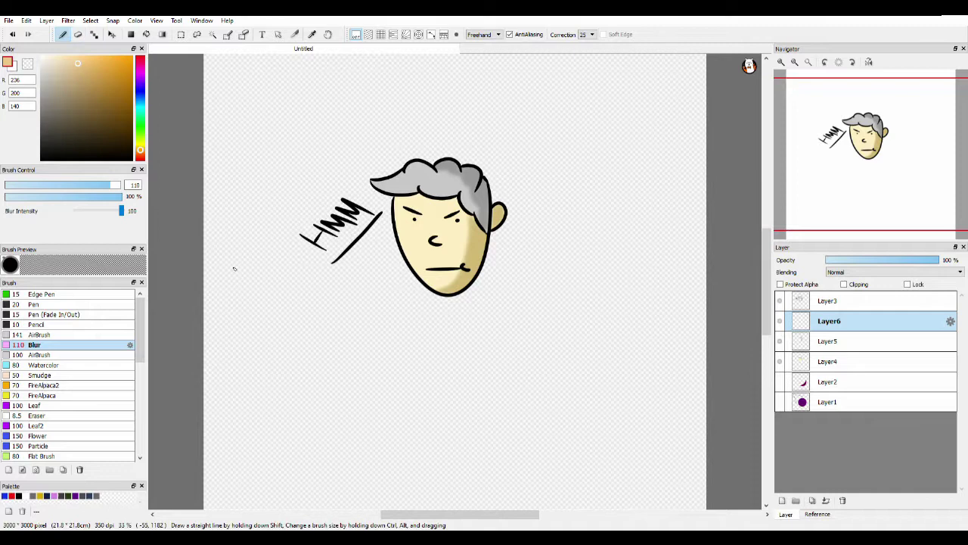
# Paint pink blush on the cheeks with the Pen, undoing stray strokes, then pick black.
pyautogui.click(106, 304)
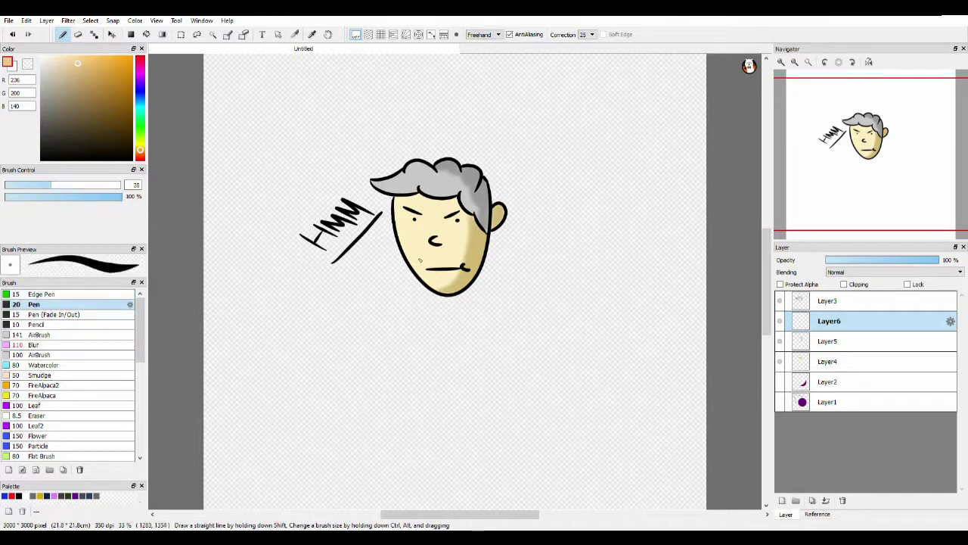
pyautogui.moveTo(431, 255); pyautogui.dragTo(417, 256)
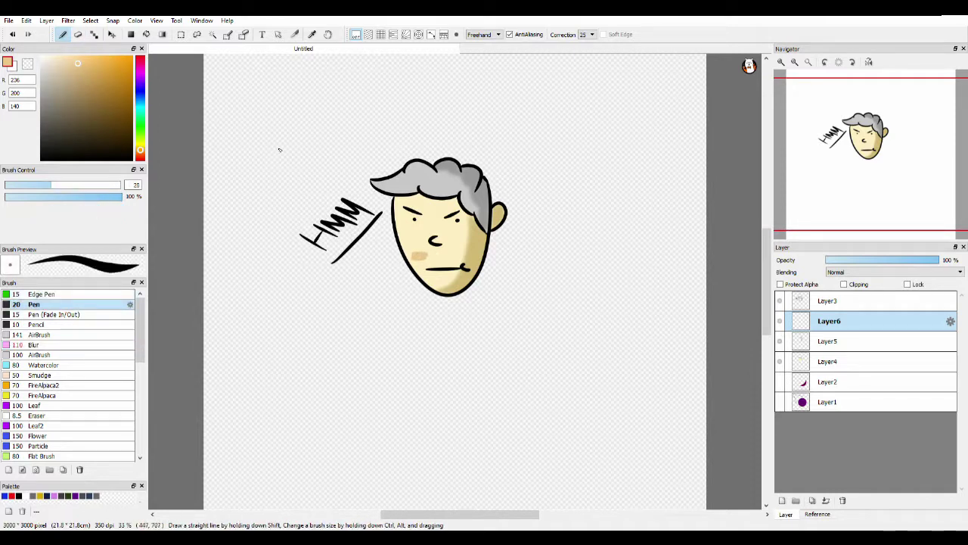
pyautogui.hotkey('ctrl', 'z')
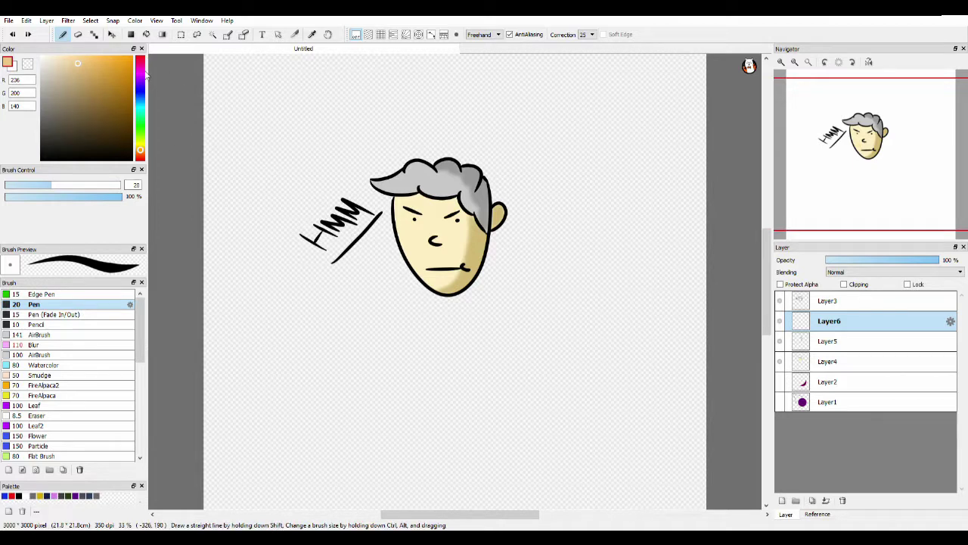
pyautogui.click(140, 57)
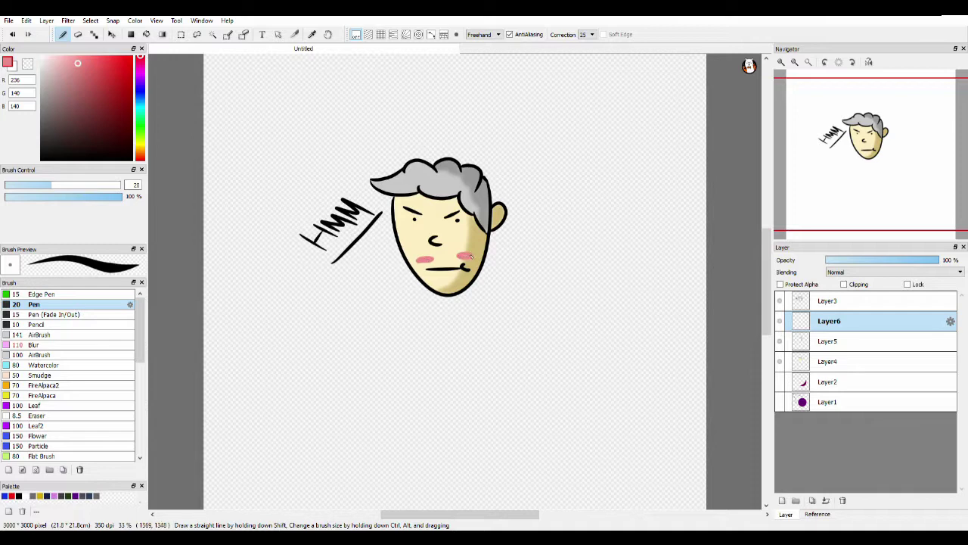
pyautogui.hotkey('ctrl', 'z')
pyautogui.hotkey('ctrl', 'z')
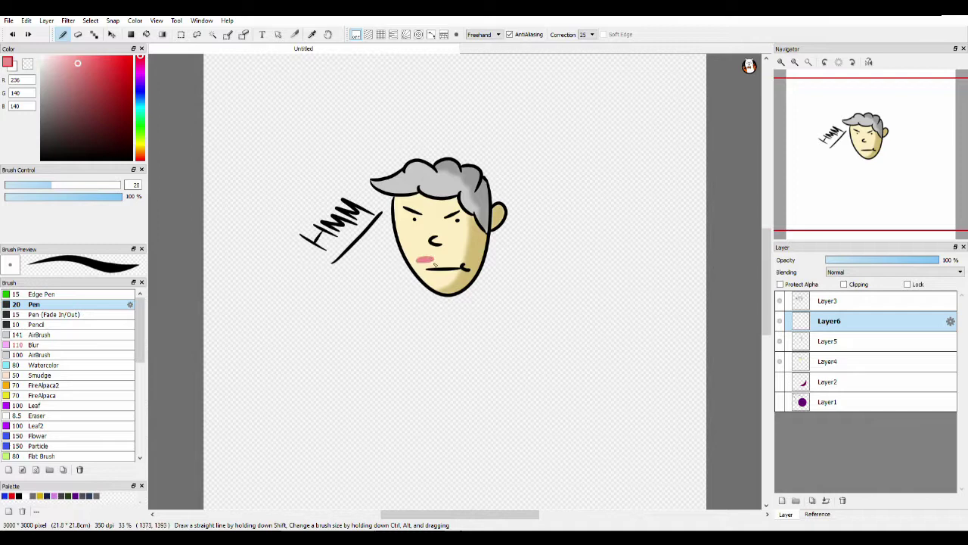
pyautogui.hotkey('ctrl', 'z')
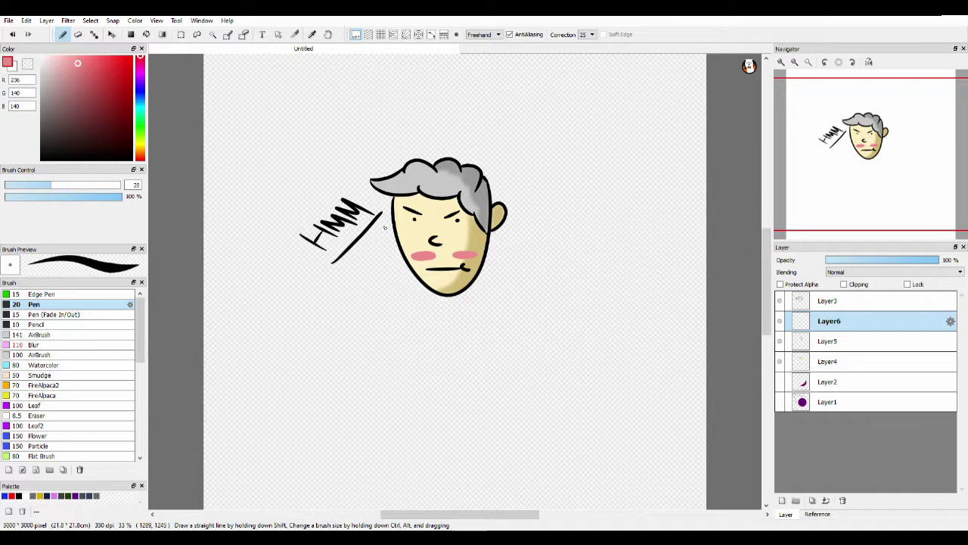
pyautogui.keyDown('alt'); pyautogui.click(413, 218); pyautogui.keyUp('alt')
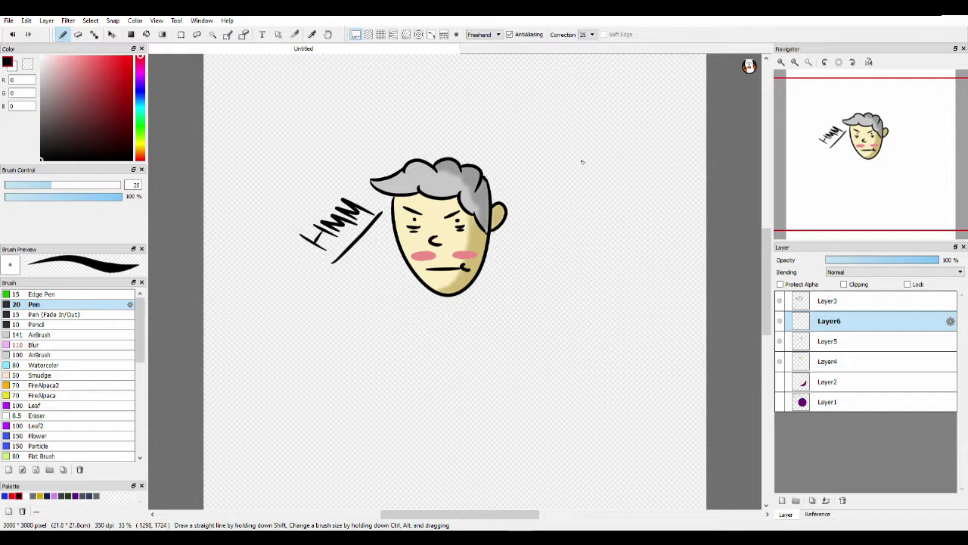
# Hide the four character layers and add a new empty layer above Layer3.
pyautogui.click(779, 301)
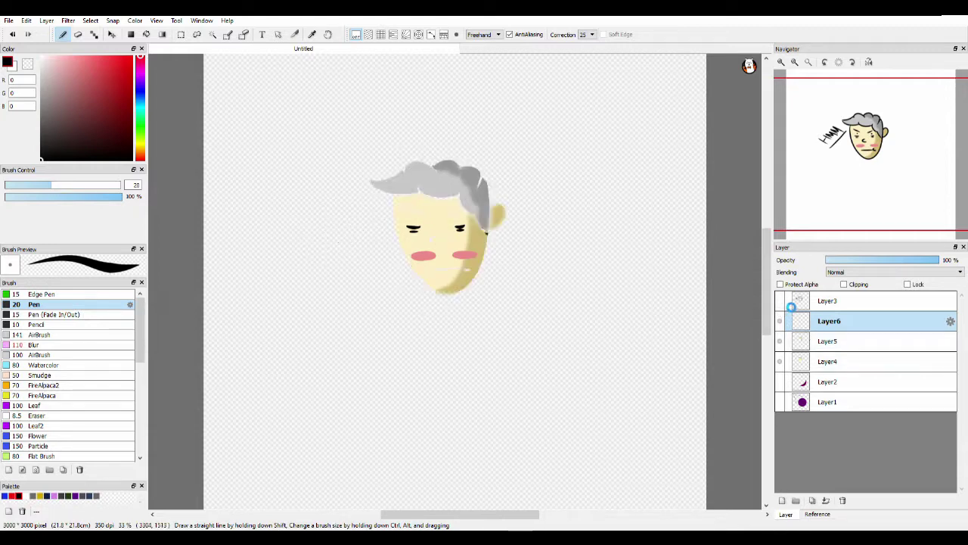
pyautogui.click(780, 321)
pyautogui.click(780, 341)
pyautogui.click(780, 362)
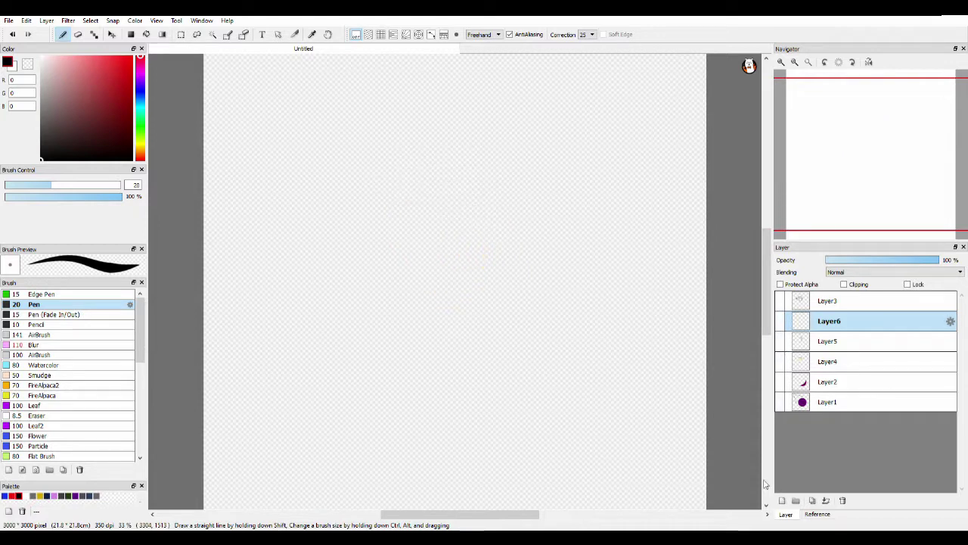
pyautogui.click(864, 305)
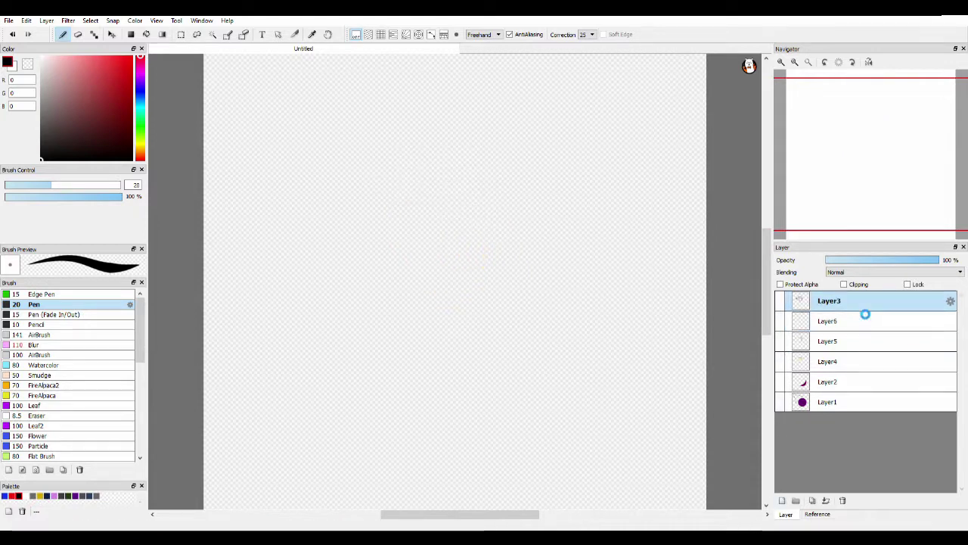
pyautogui.click(782, 500)
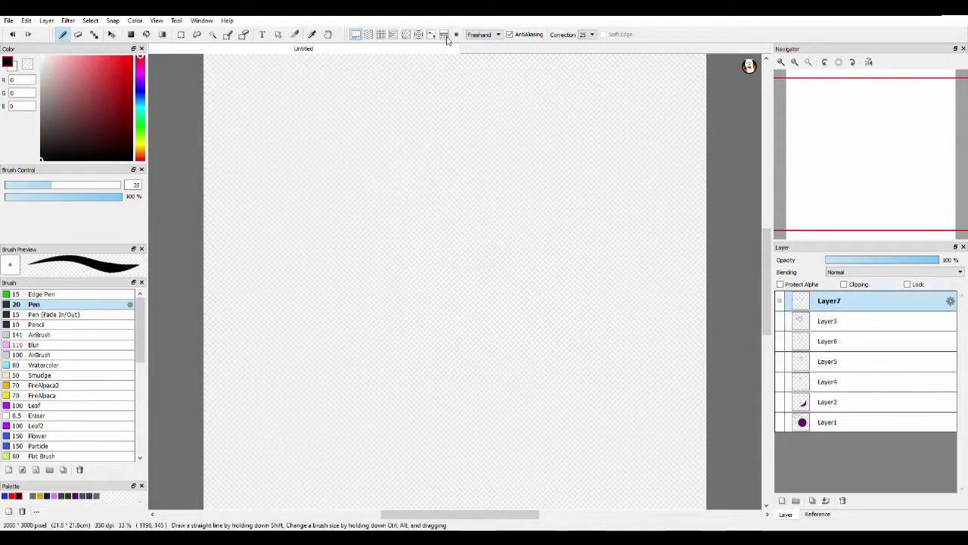
# In Line mode, draw the base line and a slanted edge from the apex, then return to Freehand.
pyautogui.click(487, 55)
pyautogui.moveTo(342, 345)
pyautogui.mouseDown()
pyautogui.moveTo(460, 134)
pyautogui.moveTo(545, 281)
pyautogui.mouseUp()
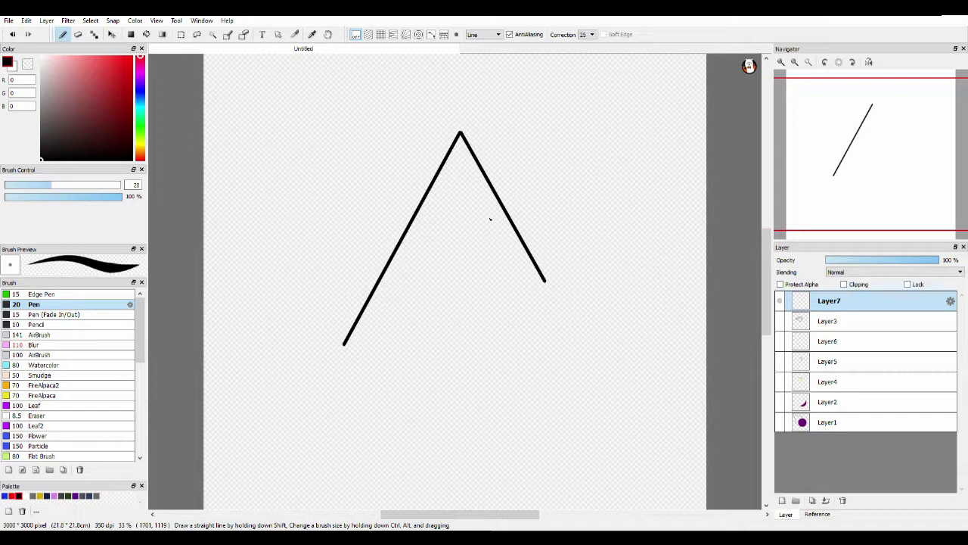
pyautogui.hotkey('ctrl', 'z')
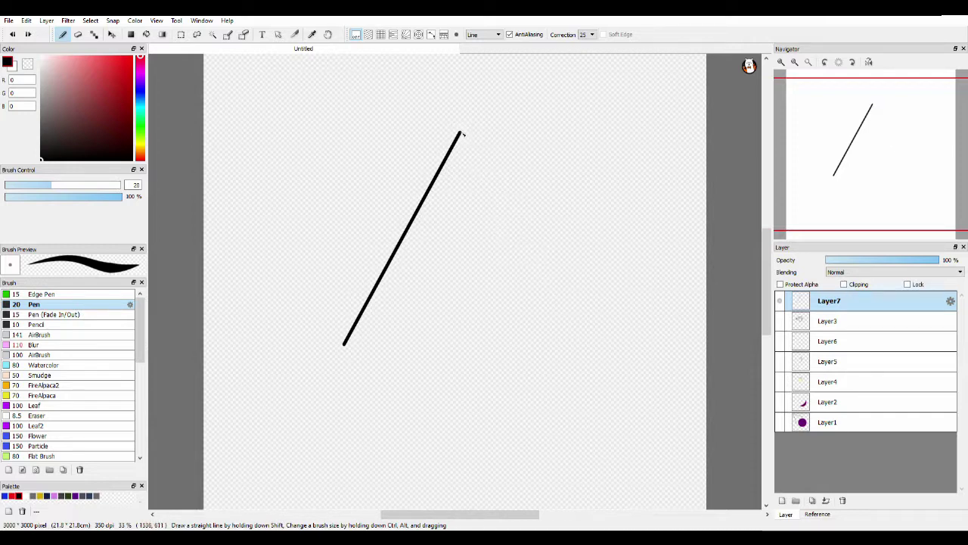
pyautogui.moveTo(461, 133); pyautogui.dragTo(592, 345)
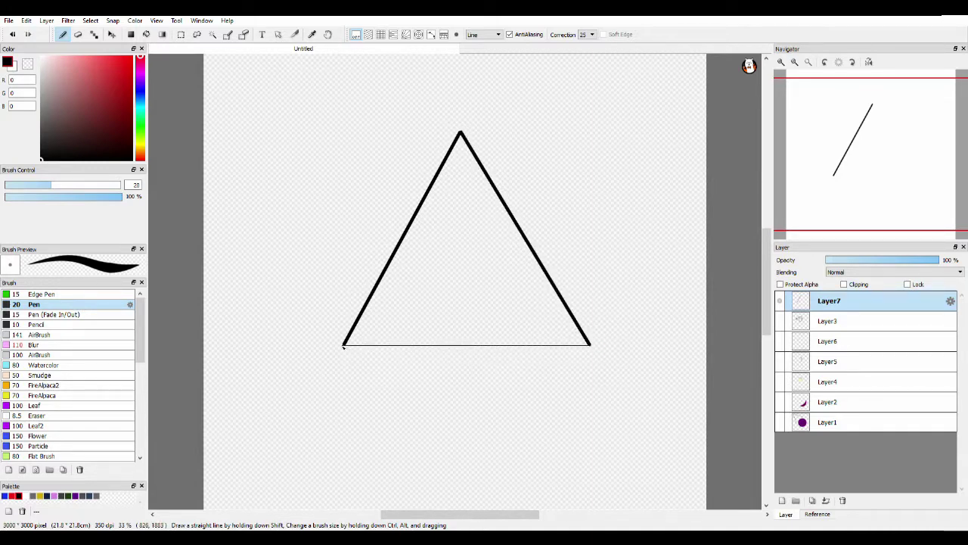
pyautogui.moveTo(346, 347); pyautogui.dragTo(352, 352)
pyautogui.moveTo(468, 135)
pyautogui.mouseDown()
pyautogui.moveTo(640, 281)
pyautogui.moveTo(672, 322)
pyautogui.mouseUp()
pyautogui.hotkey('ctrl', 'z')
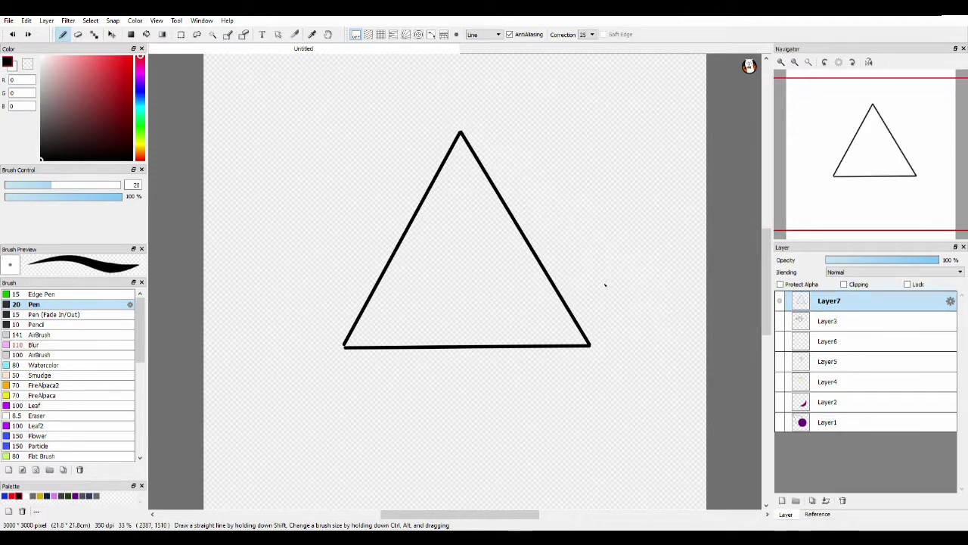
pyautogui.moveTo(461, 134)
pyautogui.mouseDown()
pyautogui.moveTo(536, 189)
pyautogui.moveTo(677, 330)
pyautogui.moveTo(591, 346)
pyautogui.mouseUp()
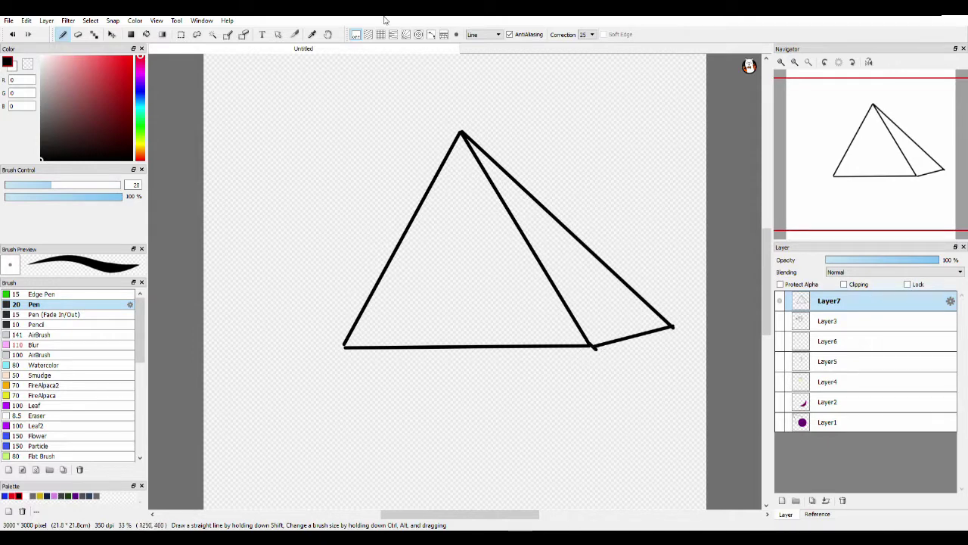
pyautogui.click(488, 35)
pyautogui.click(484, 46)
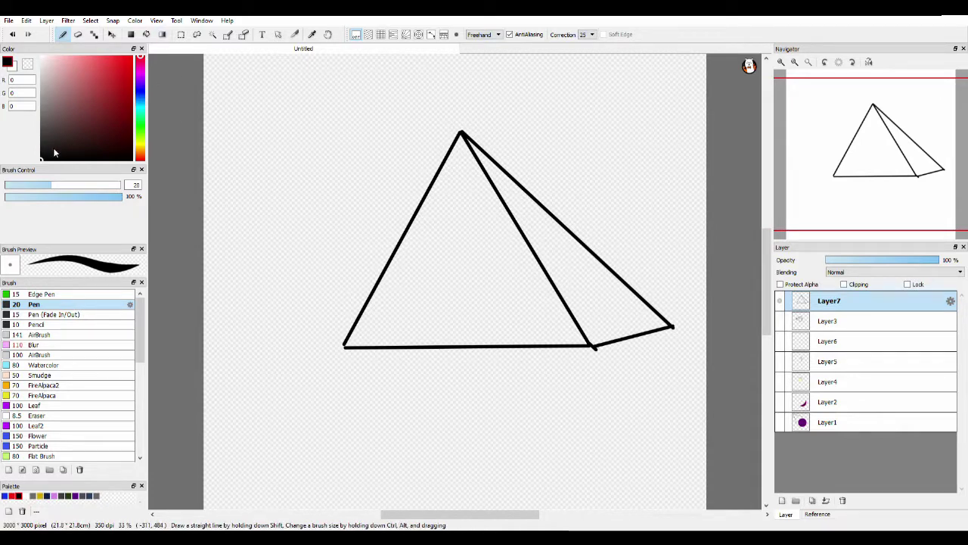
# Draw a star above the pyramid, then add a layer and sketch two rays.
pyautogui.moveTo(294, 70)
pyautogui.mouseDown()
pyautogui.moveTo(292, 103)
pyautogui.moveTo(331, 84)
pyautogui.moveTo(280, 96)
pyautogui.moveTo(316, 102)
pyautogui.mouseUp()
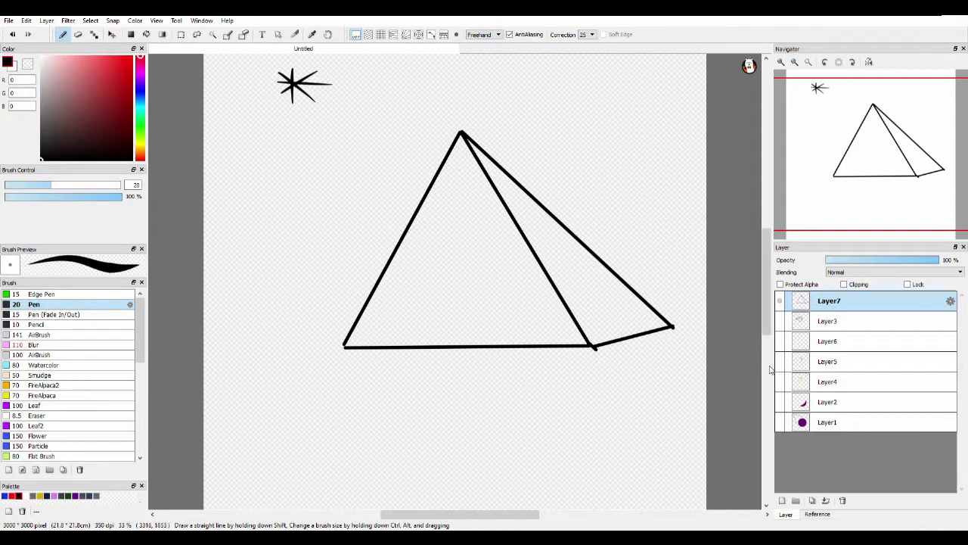
pyautogui.click(782, 500)
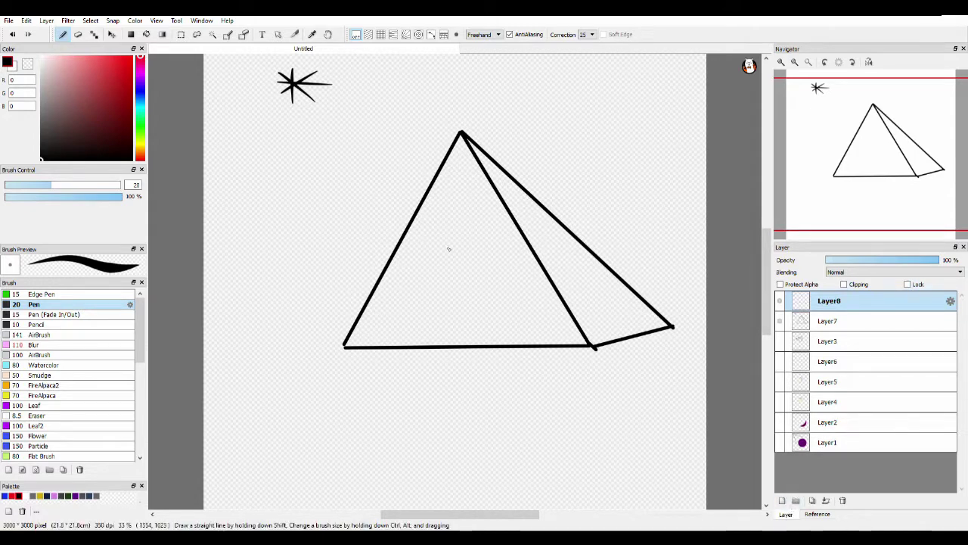
pyautogui.moveTo(267, 99); pyautogui.dragTo(283, 251)
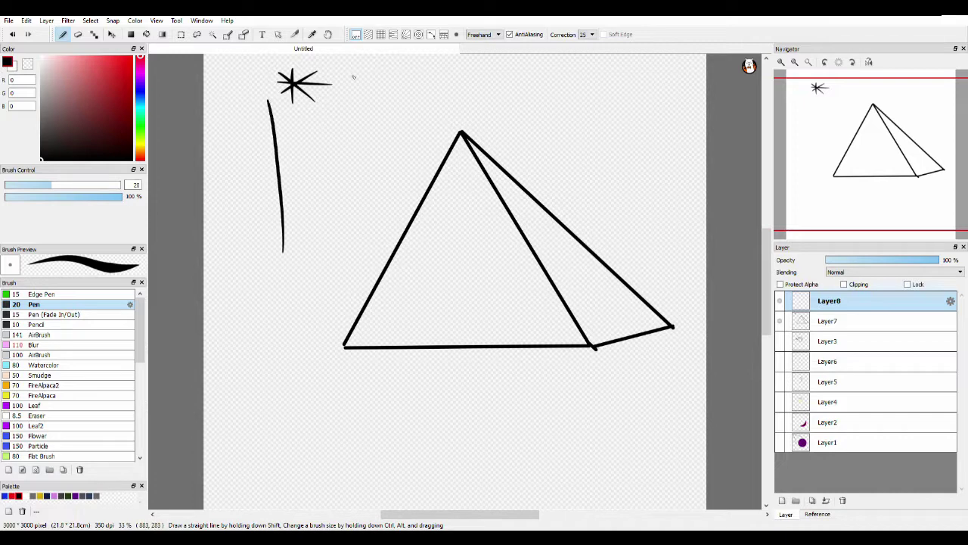
pyautogui.moveTo(327, 70); pyautogui.dragTo(367, 80)
pyautogui.moveTo(461, 105); pyautogui.dragTo(462, 103)
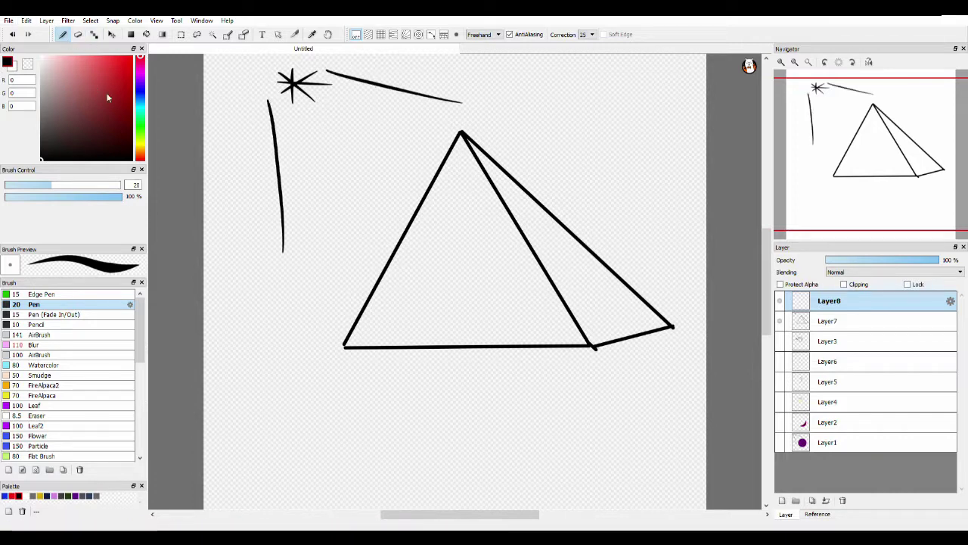
# Switch to orange and try shading strokes along the pyramid's edges, undoing the extras.
pyautogui.moveTo(140, 160); pyautogui.dragTo(139, 149)
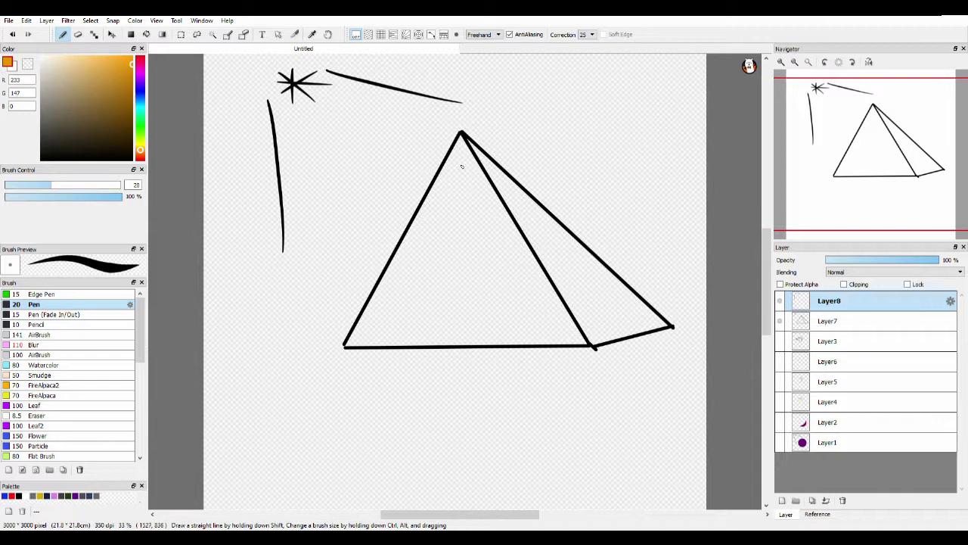
pyautogui.moveTo(462, 174); pyautogui.dragTo(556, 344)
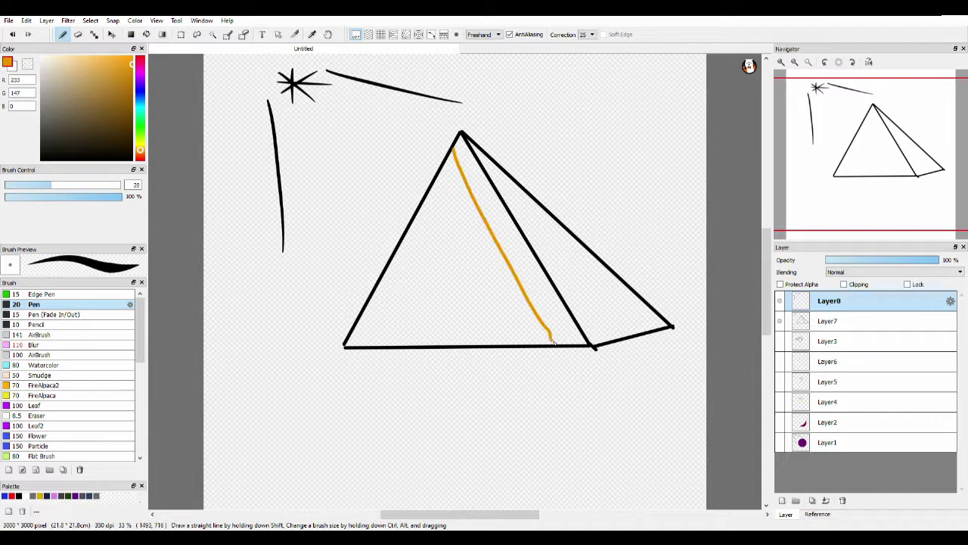
pyautogui.moveTo(369, 346); pyautogui.dragTo(541, 316)
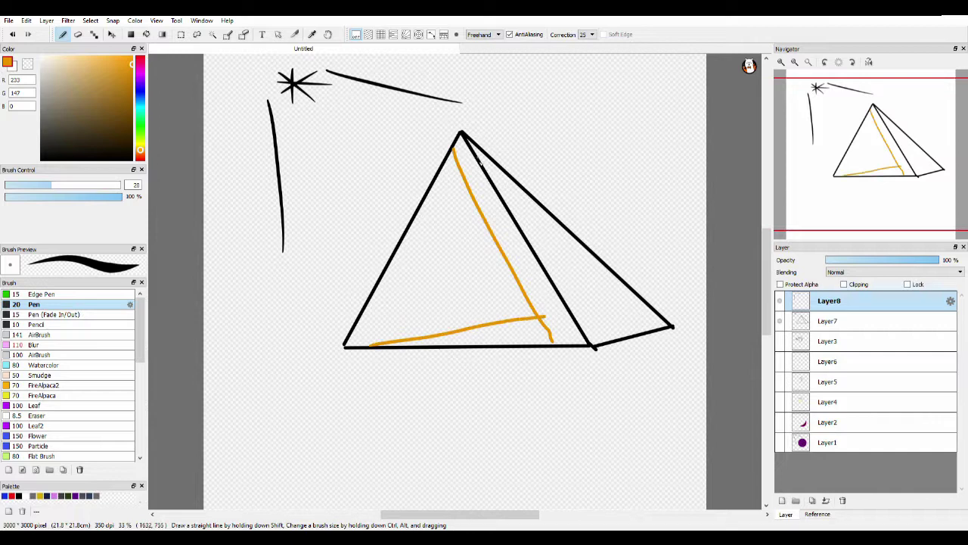
pyautogui.moveTo(478, 158); pyautogui.dragTo(647, 311)
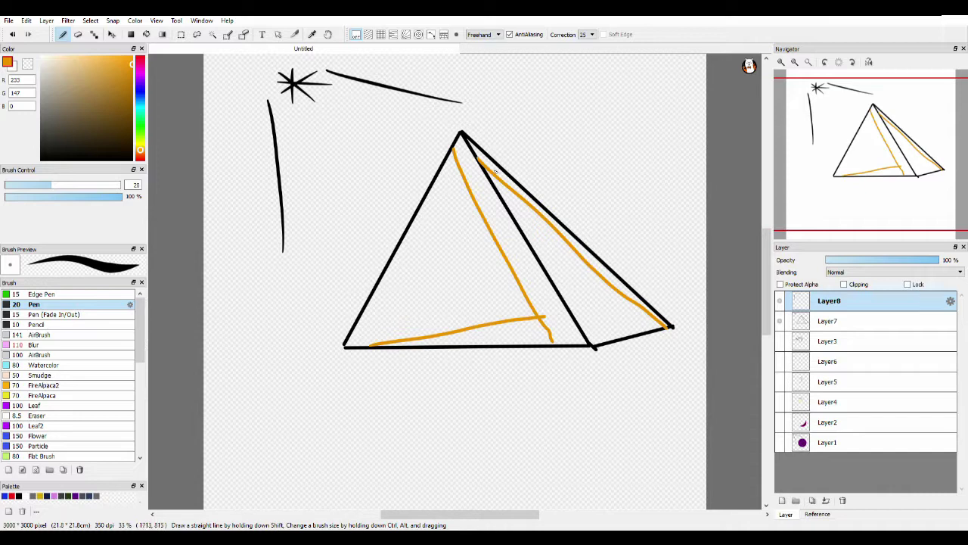
pyautogui.moveTo(524, 215); pyautogui.dragTo(534, 242)
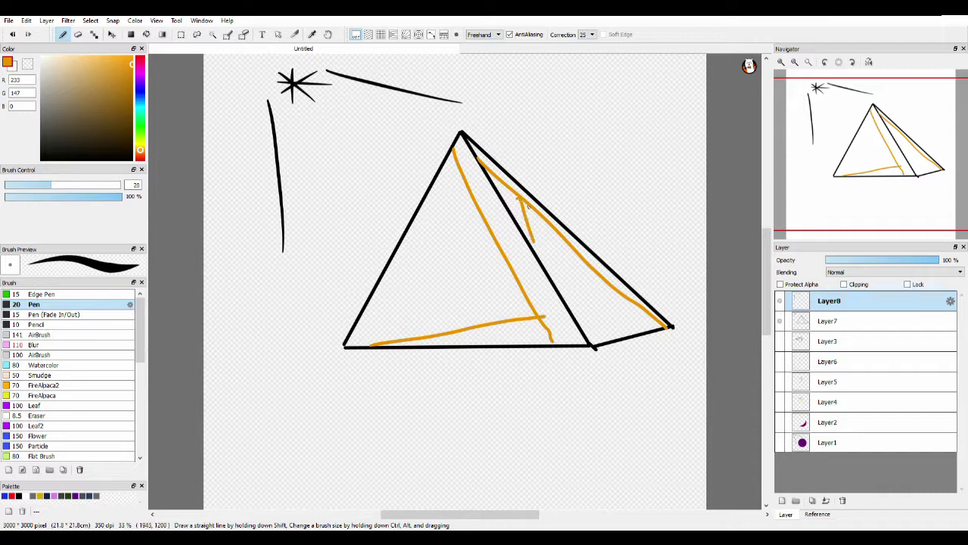
pyautogui.hotkey('ctrl', 'z')
pyautogui.hotkey('ctrl', 'z')
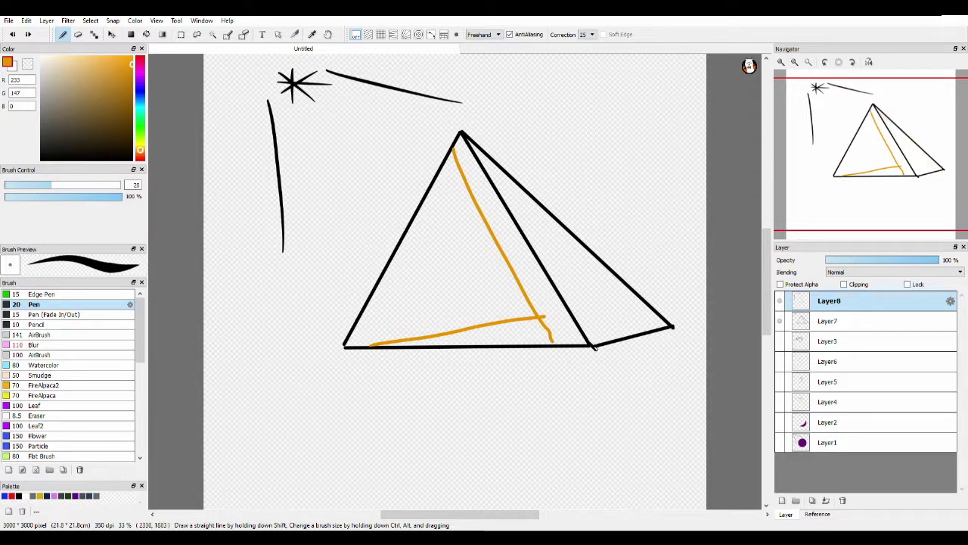
# Draw the orange curve from apex to base, move Layer8 below Layer7, and add Layer9.
pyautogui.moveTo(595, 344)
pyautogui.mouseDown()
pyautogui.moveTo(554, 219)
pyautogui.moveTo(533, 193)
pyautogui.mouseUp()
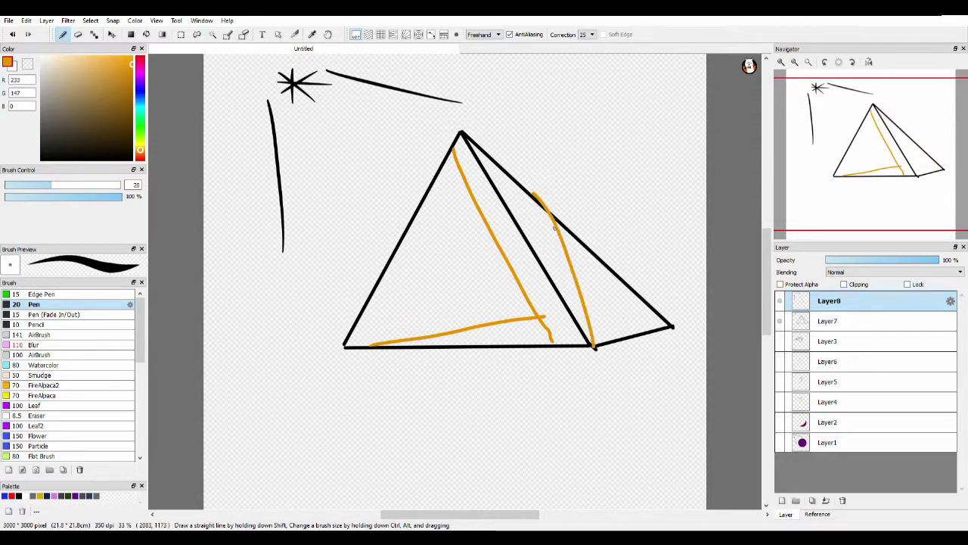
pyautogui.hotkey('ctrl', 'z')
pyautogui.hotkey('ctrl', 'z')
pyautogui.hotkey('ctrl', 'z')
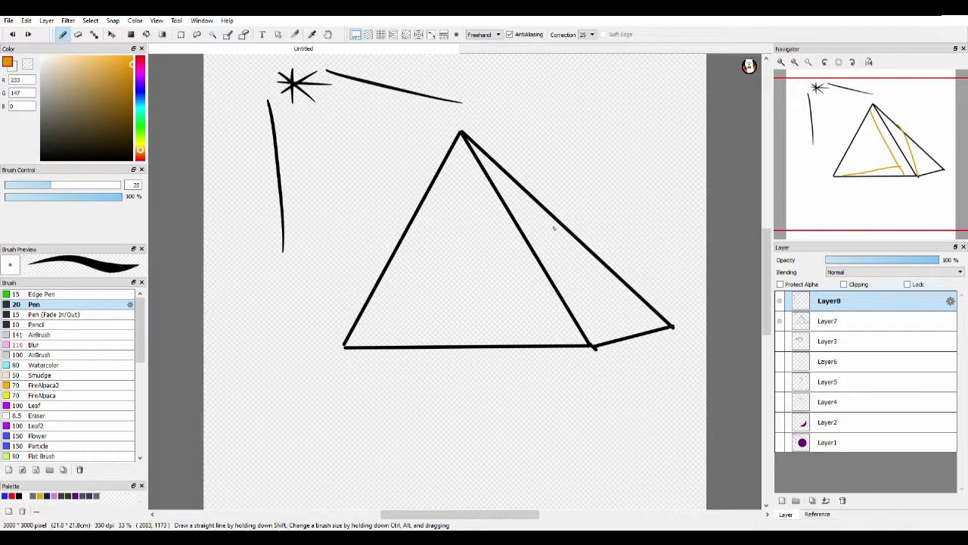
pyautogui.moveTo(533, 342); pyautogui.dragTo(537, 287)
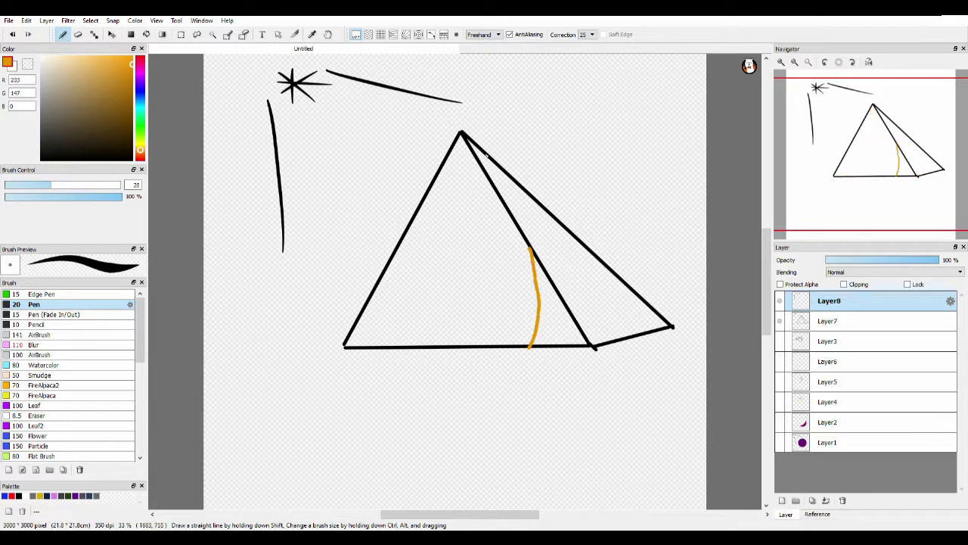
pyautogui.moveTo(477, 151)
pyautogui.mouseDown()
pyautogui.moveTo(519, 189)
pyautogui.moveTo(542, 256)
pyautogui.mouseUp()
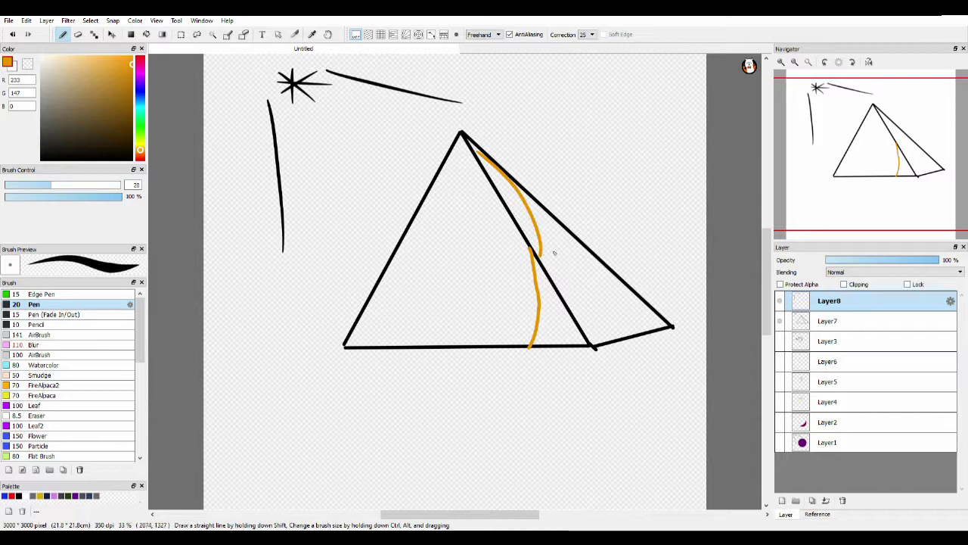
pyautogui.hotkey('ctrl', 'z')
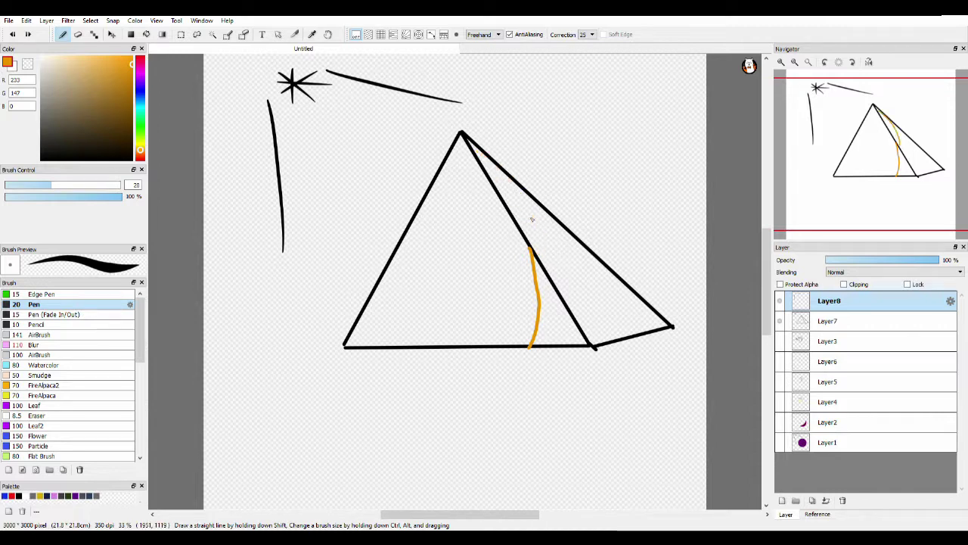
pyautogui.moveTo(478, 147)
pyautogui.mouseDown()
pyautogui.moveTo(517, 194)
pyautogui.moveTo(531, 251)
pyautogui.mouseUp()
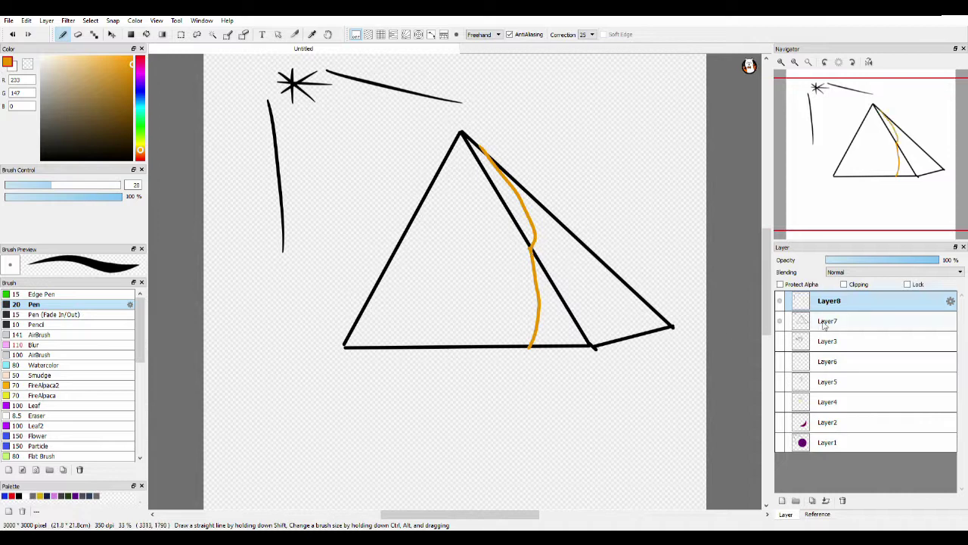
pyautogui.moveTo(844, 305); pyautogui.dragTo(862, 349)
pyautogui.click(783, 502)
# Choose a golden yellow fill colour with the Bucket tool active.
pyautogui.click(140, 142)
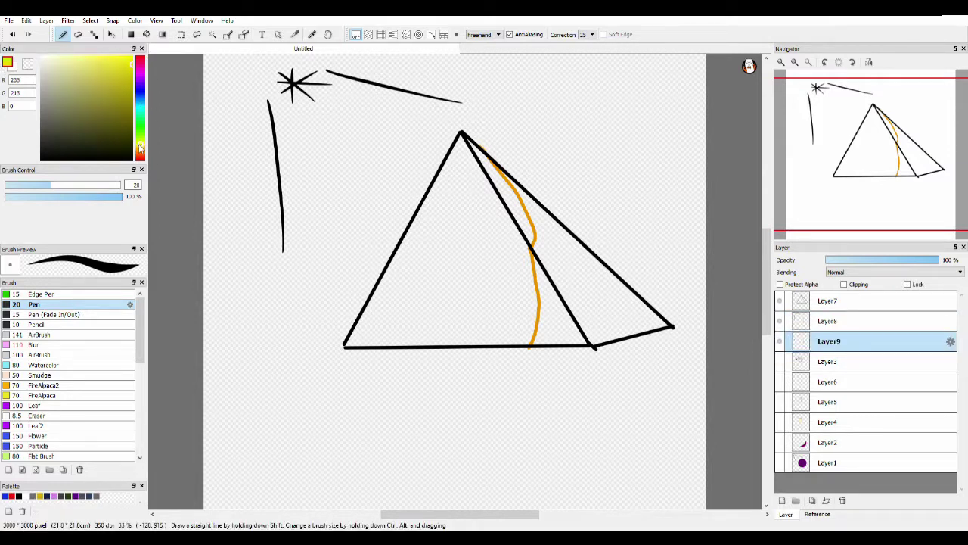
pyautogui.moveTo(46, 59); pyautogui.dragTo(43, 45)
pyautogui.click(76, 64)
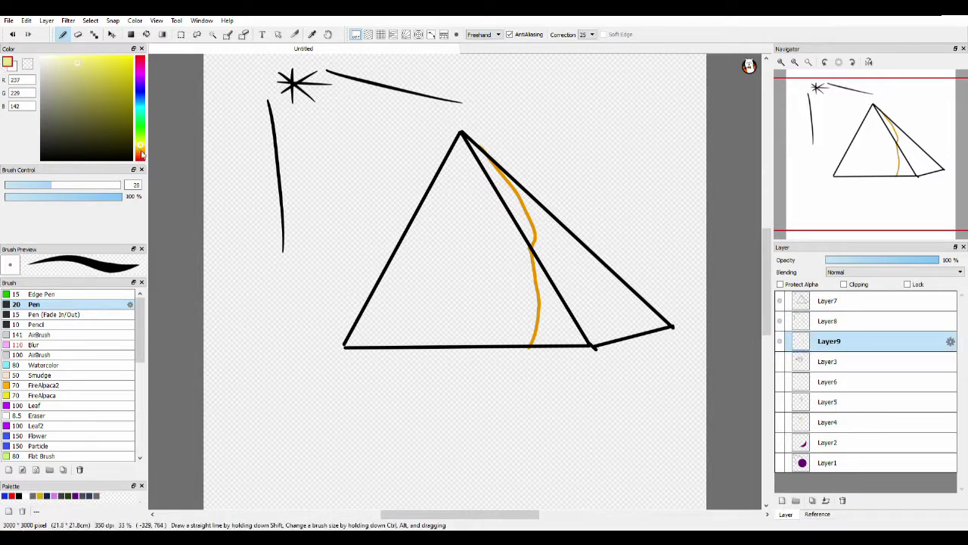
pyautogui.click(146, 34)
pyautogui.click(140, 151)
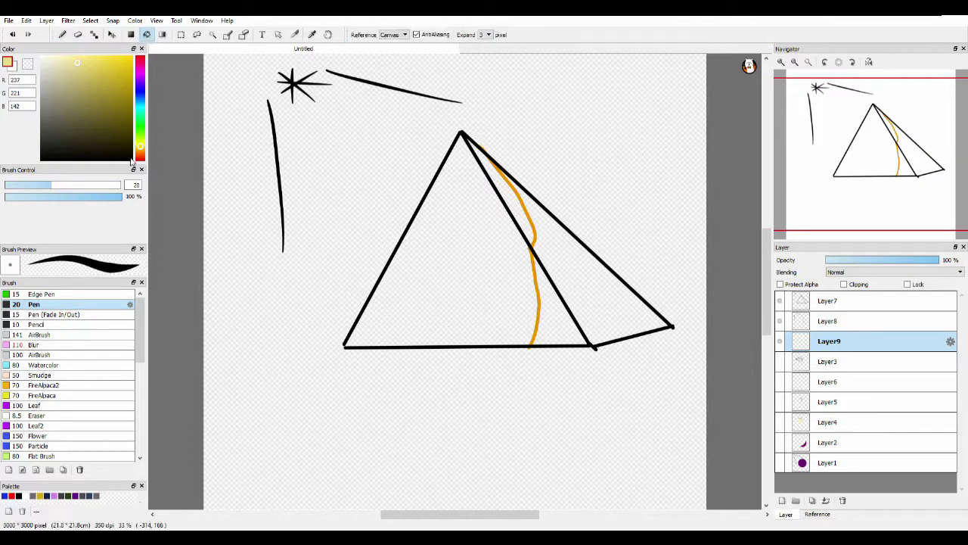
pyautogui.click(69, 61)
pyautogui.moveTo(140, 153); pyautogui.dragTo(140, 149)
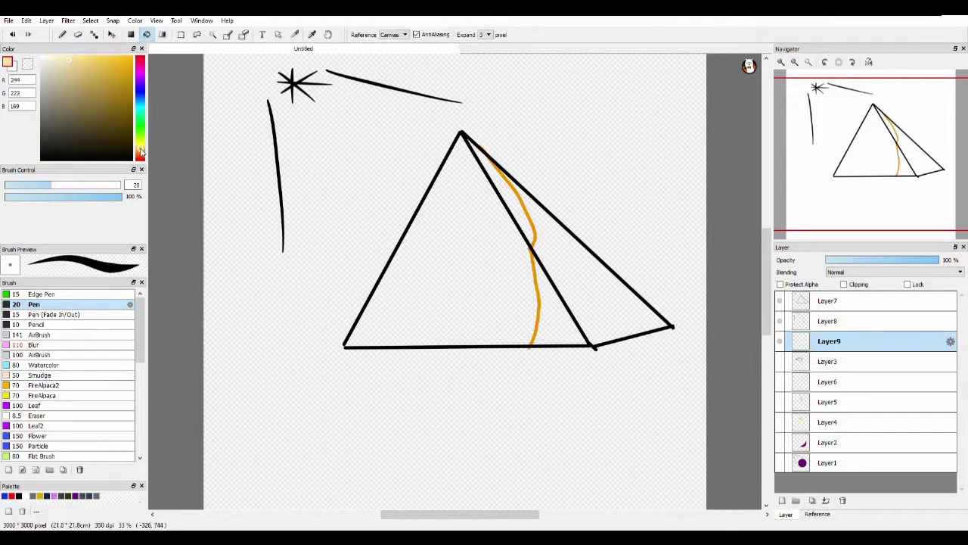
pyautogui.click(140, 81)
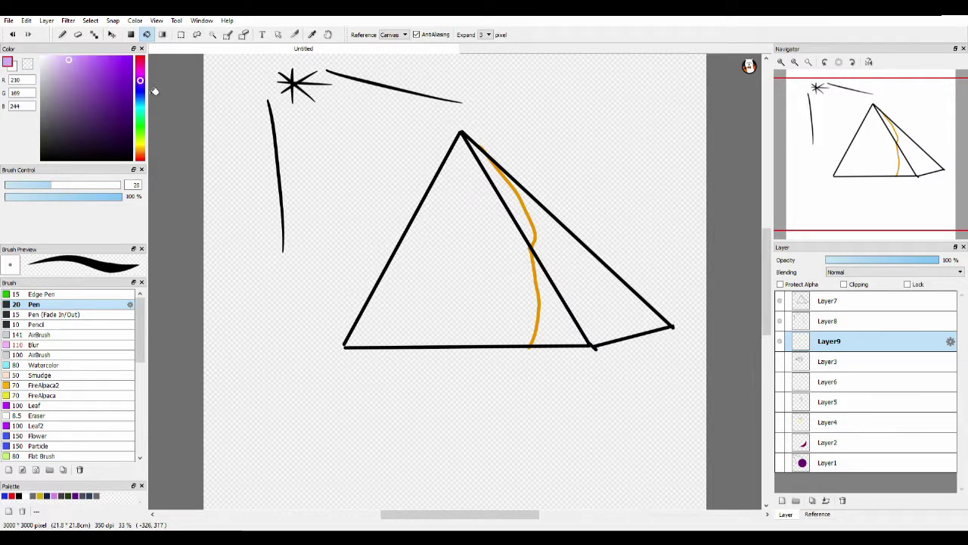
pyautogui.click(140, 154)
pyautogui.click(109, 58)
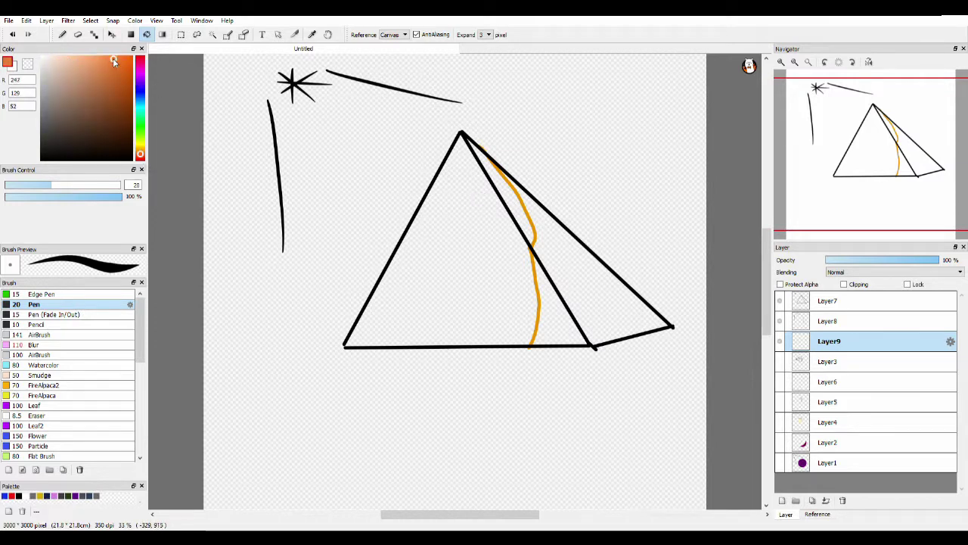
pyautogui.click(133, 155)
pyautogui.moveTo(140, 155); pyautogui.dragTo(140, 149)
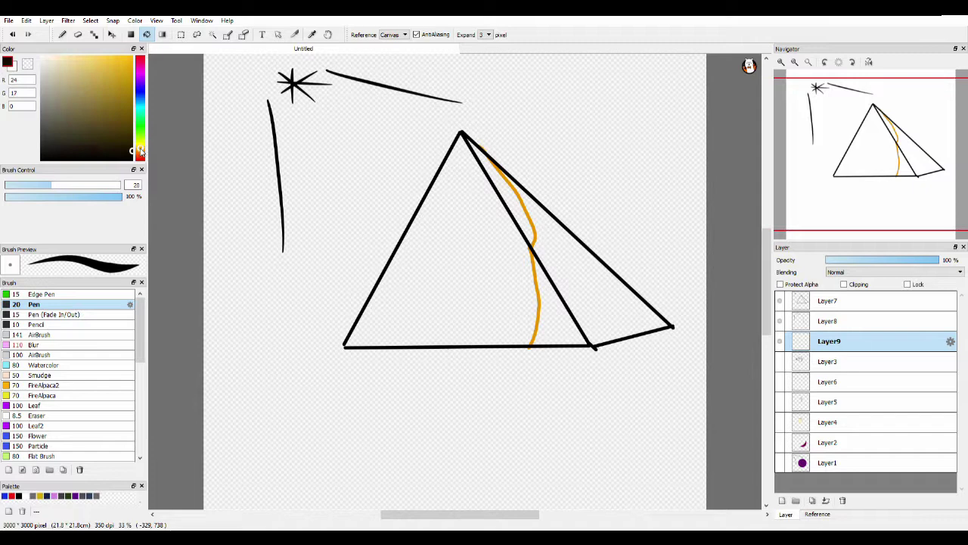
pyautogui.moveTo(130, 106); pyautogui.dragTo(107, 60)
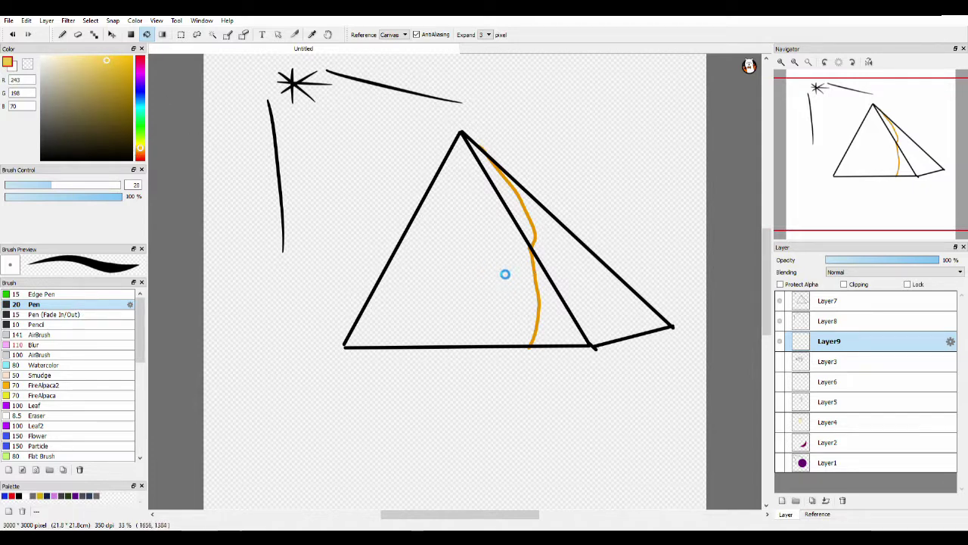
# Fill the background and the pyramid's left face yellow, undoing the stray right-face fill.
pyautogui.click(698, 338)
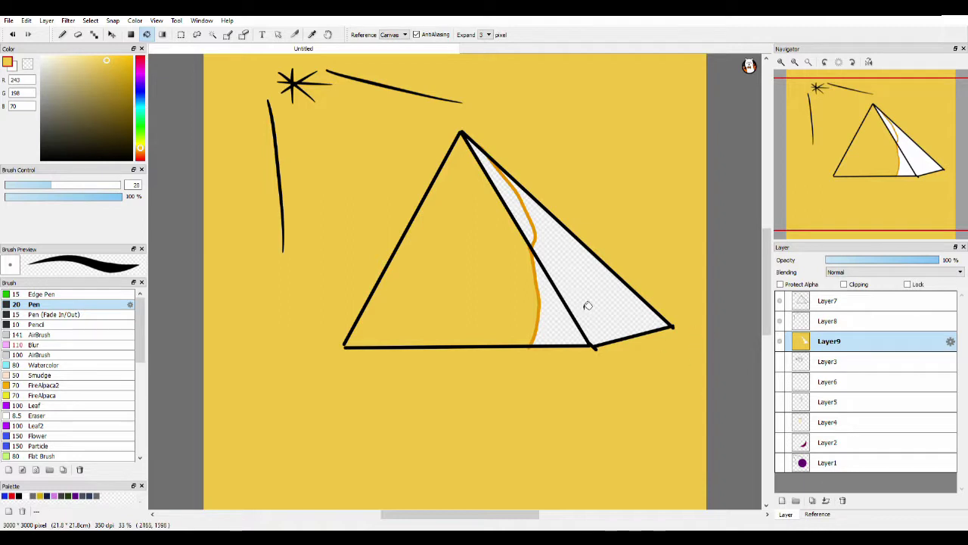
pyautogui.click(611, 317)
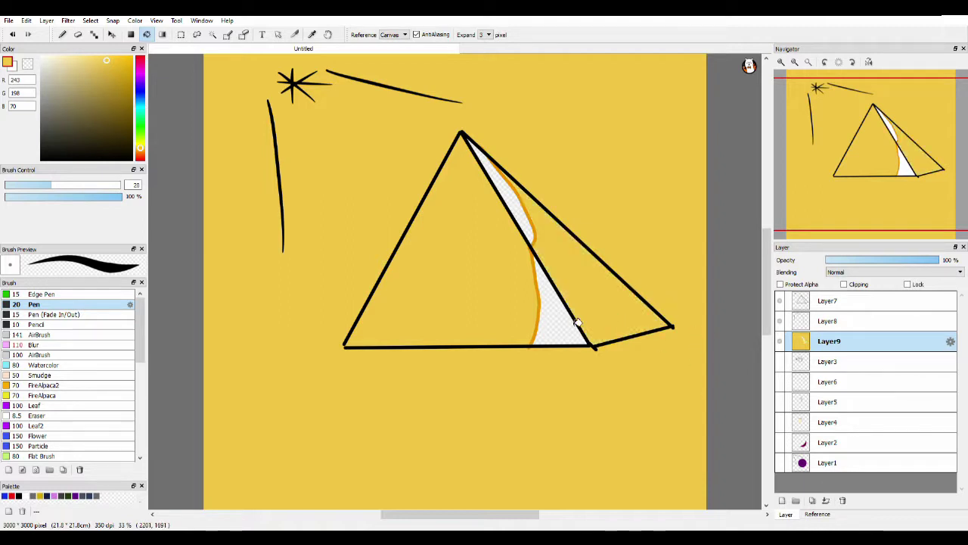
pyautogui.hotkey('ctrl', 'z')
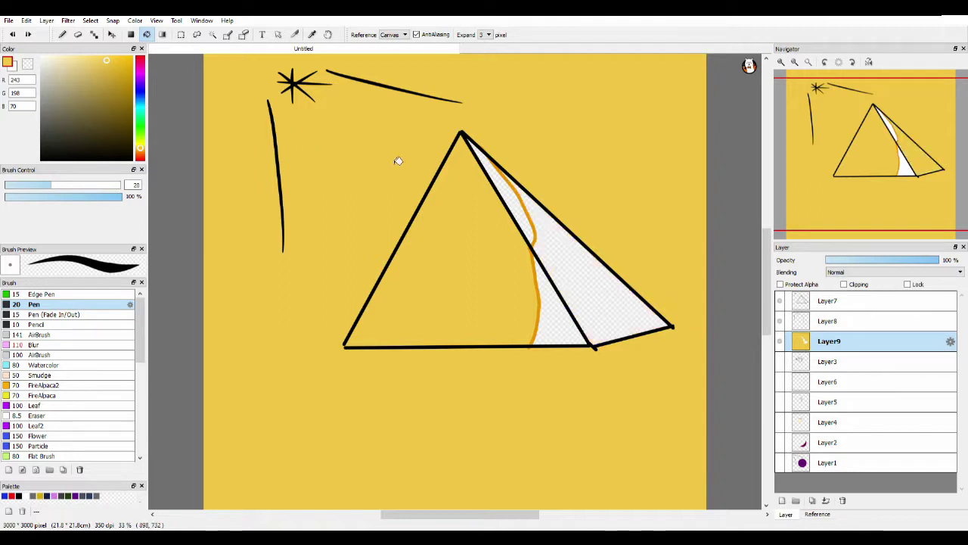
pyautogui.click(521, 217)
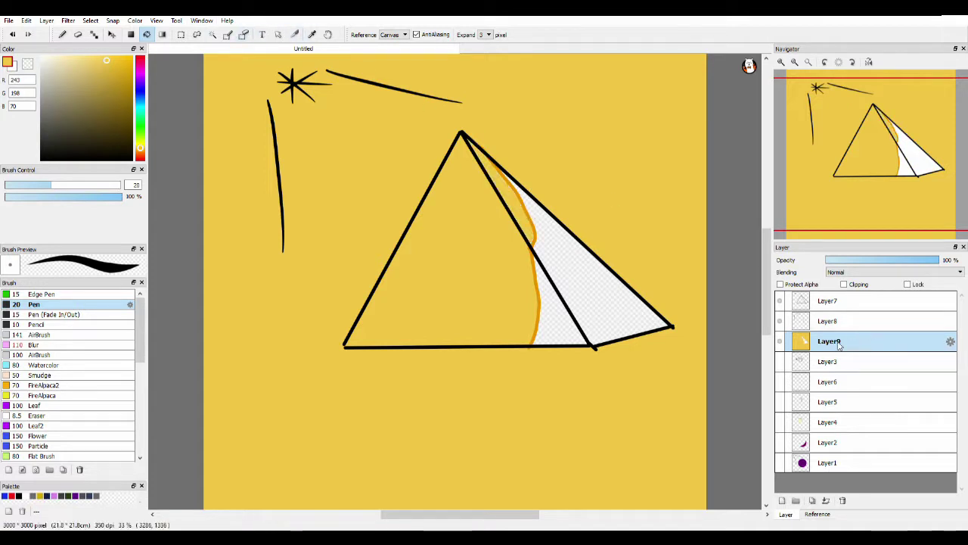
pyautogui.click(821, 325)
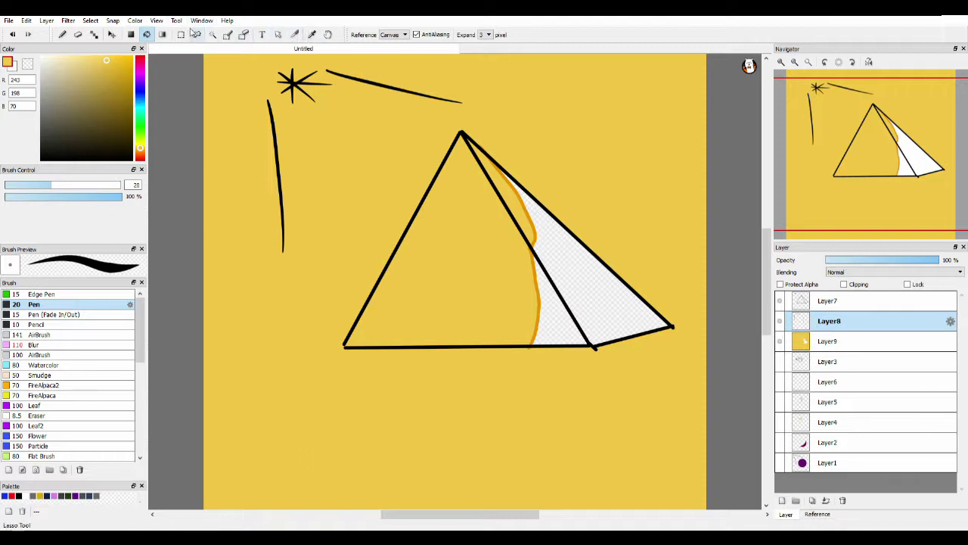
# Sample the orange edge stroke, fill the pyramid's right face with it, and blur the edge.
pyautogui.click(312, 34)
pyautogui.click(540, 244)
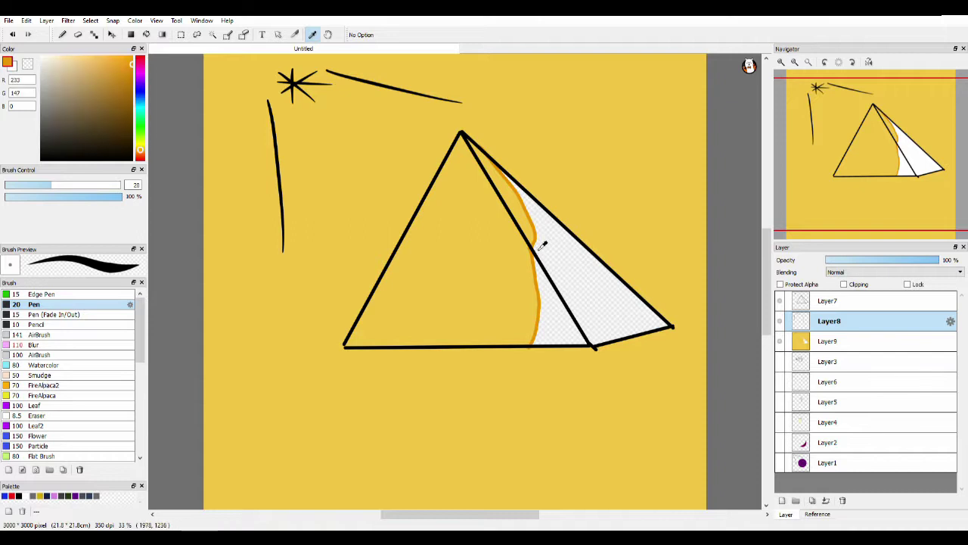
pyautogui.click(146, 34)
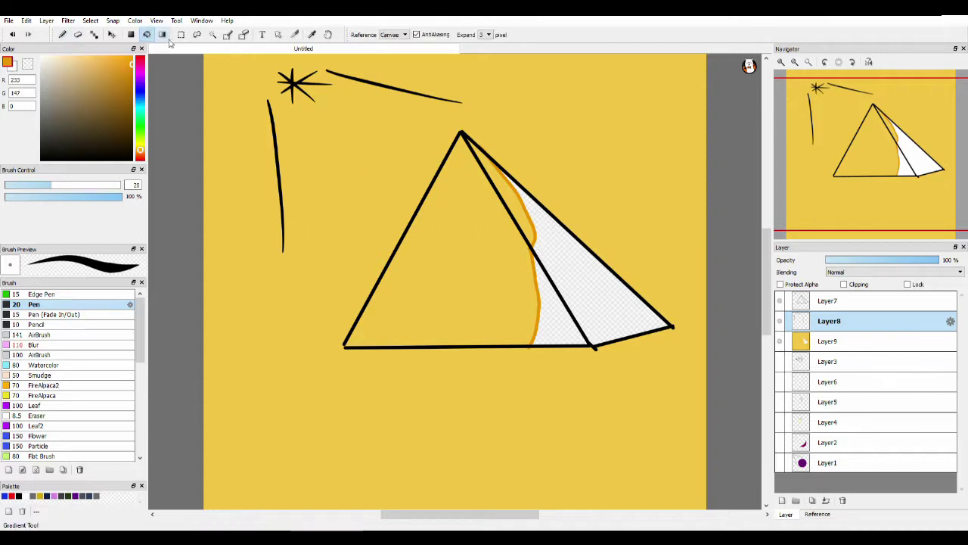
pyautogui.click(580, 309)
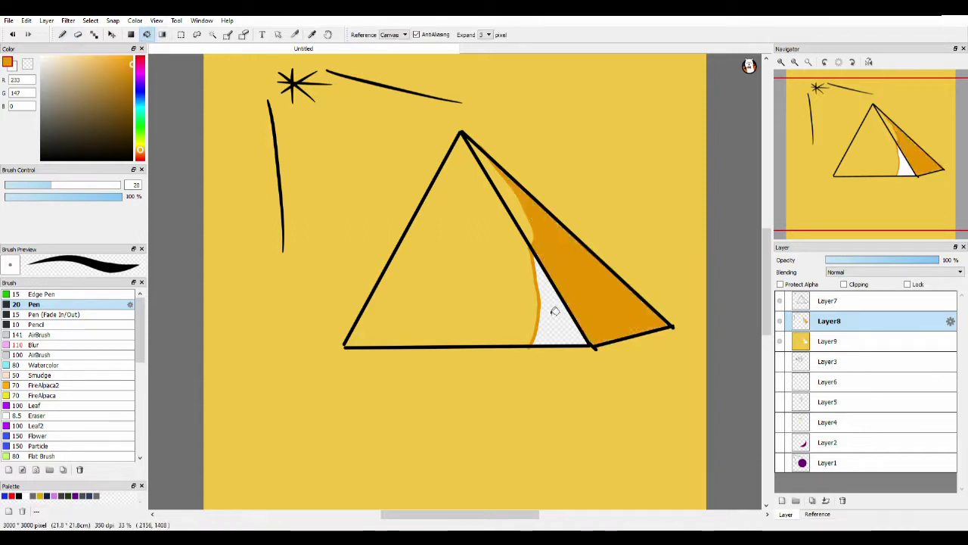
pyautogui.click(567, 313)
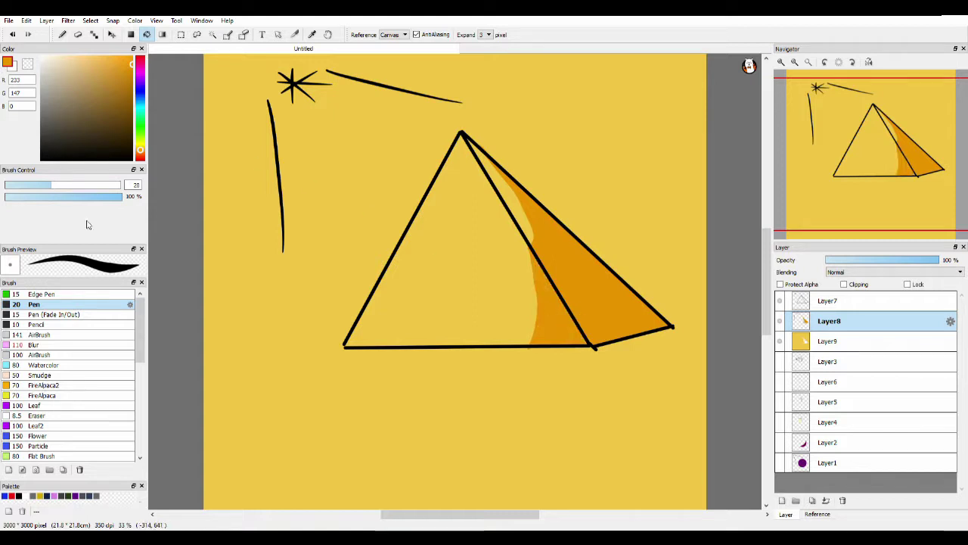
pyautogui.click(82, 344)
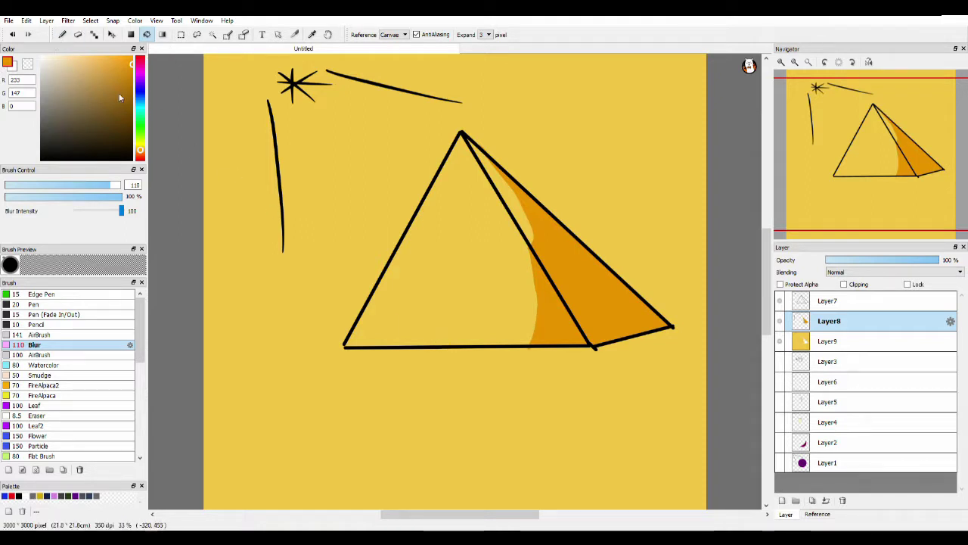
pyautogui.click(62, 34)
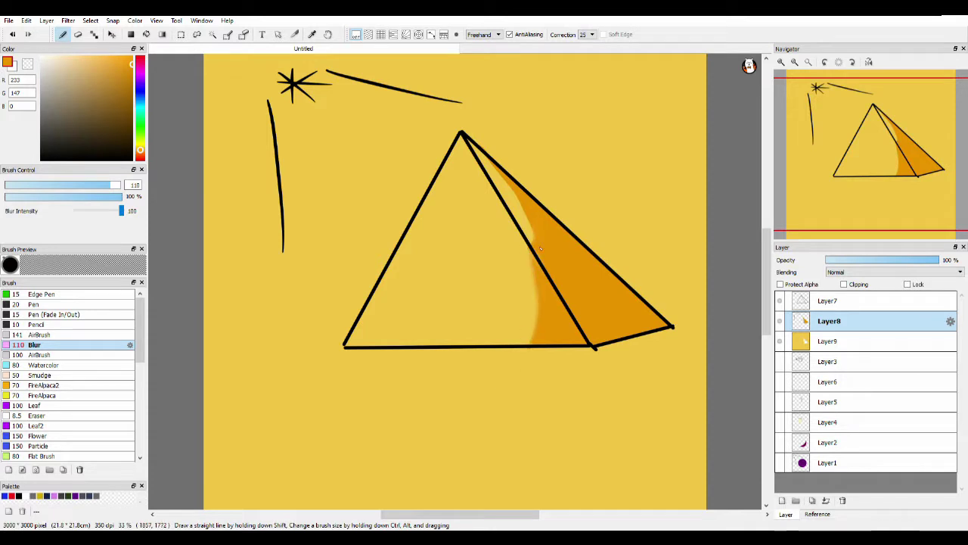
pyautogui.click(65, 355)
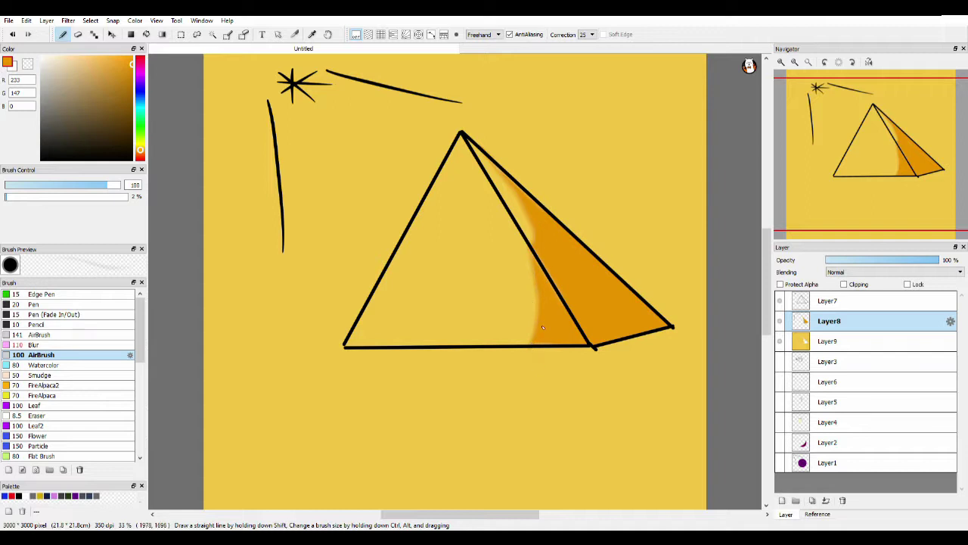
# At 56% AirBrush opacity, paint orange shading along the inner edge from apex to base.
pyautogui.click(72, 197)
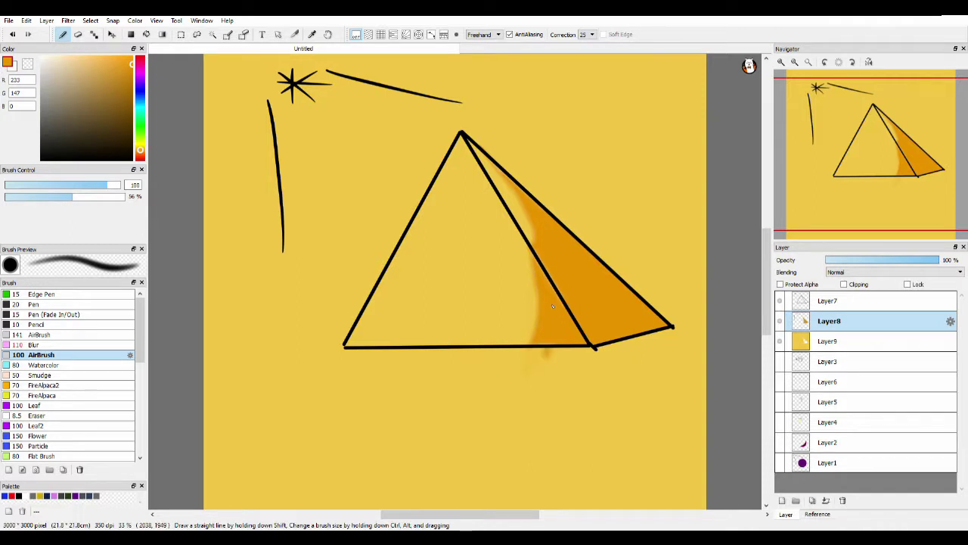
pyautogui.moveTo(528, 335); pyautogui.dragTo(541, 304)
pyautogui.hotkey('ctrl', 'z')
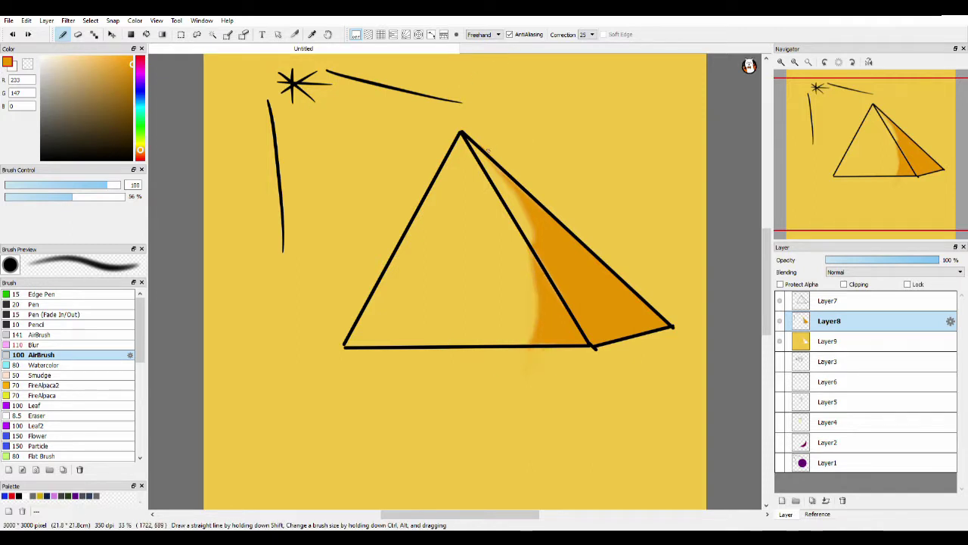
pyautogui.moveTo(482, 152)
pyautogui.mouseDown()
pyautogui.moveTo(525, 211)
pyautogui.moveTo(537, 247)
pyautogui.moveTo(531, 320)
pyautogui.moveTo(527, 248)
pyautogui.moveTo(520, 344)
pyautogui.mouseUp()
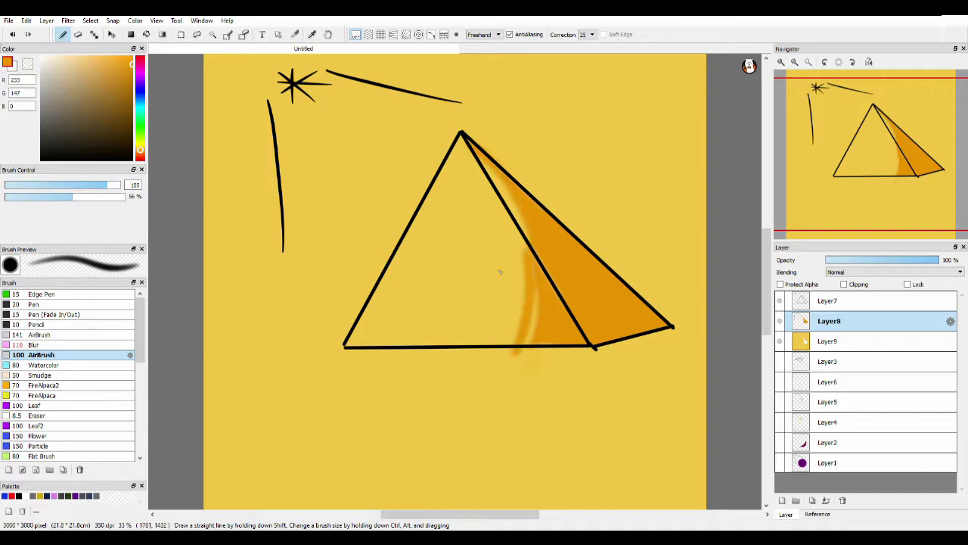
pyautogui.hotkey('ctrl', 'z')
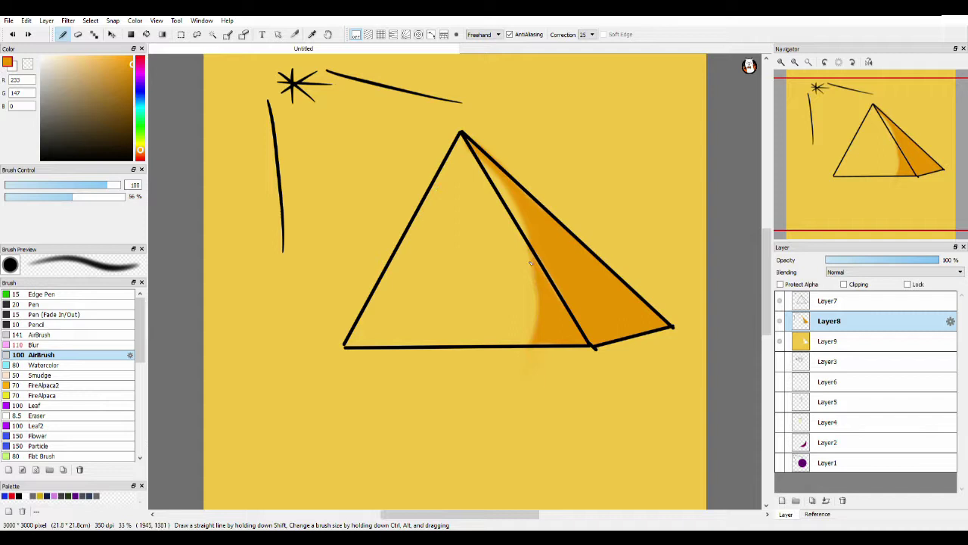
pyautogui.moveTo(533, 253)
pyautogui.mouseDown()
pyautogui.moveTo(541, 294)
pyautogui.moveTo(532, 338)
pyautogui.mouseUp()
pyautogui.moveTo(527, 248)
pyautogui.mouseDown()
pyautogui.moveTo(541, 313)
pyautogui.moveTo(535, 347)
pyautogui.mouseUp()
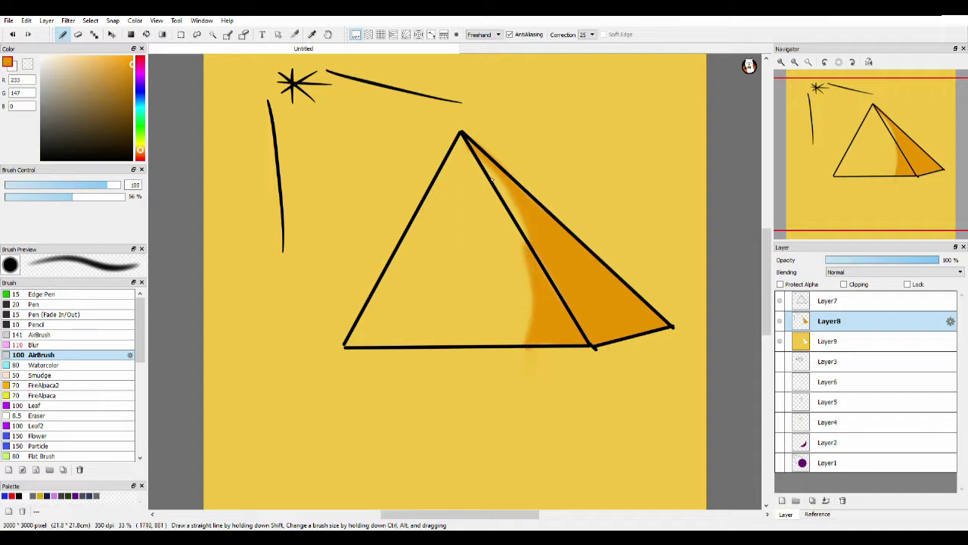
pyautogui.moveTo(493, 191); pyautogui.dragTo(546, 270)
pyautogui.moveTo(463, 136)
pyautogui.mouseDown()
pyautogui.moveTo(479, 182)
pyautogui.moveTo(467, 151)
pyautogui.moveTo(505, 218)
pyautogui.mouseUp()
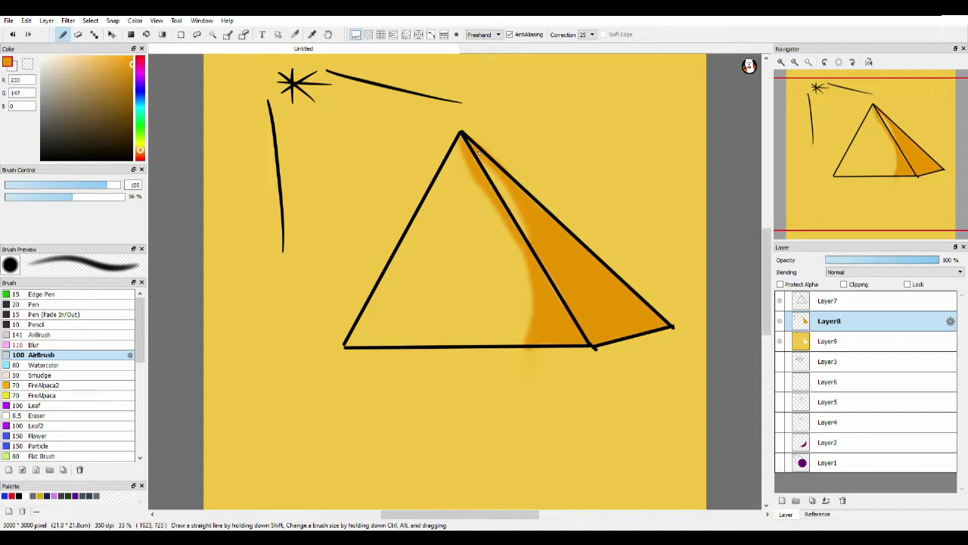
pyautogui.moveTo(481, 164)
pyautogui.mouseDown()
pyautogui.moveTo(553, 262)
pyautogui.moveTo(492, 179)
pyautogui.moveTo(546, 275)
pyautogui.moveTo(469, 164)
pyautogui.moveTo(539, 280)
pyautogui.moveTo(485, 192)
pyautogui.moveTo(549, 305)
pyautogui.moveTo(516, 252)
pyautogui.moveTo(539, 333)
pyautogui.moveTo(521, 259)
pyautogui.mouseUp()
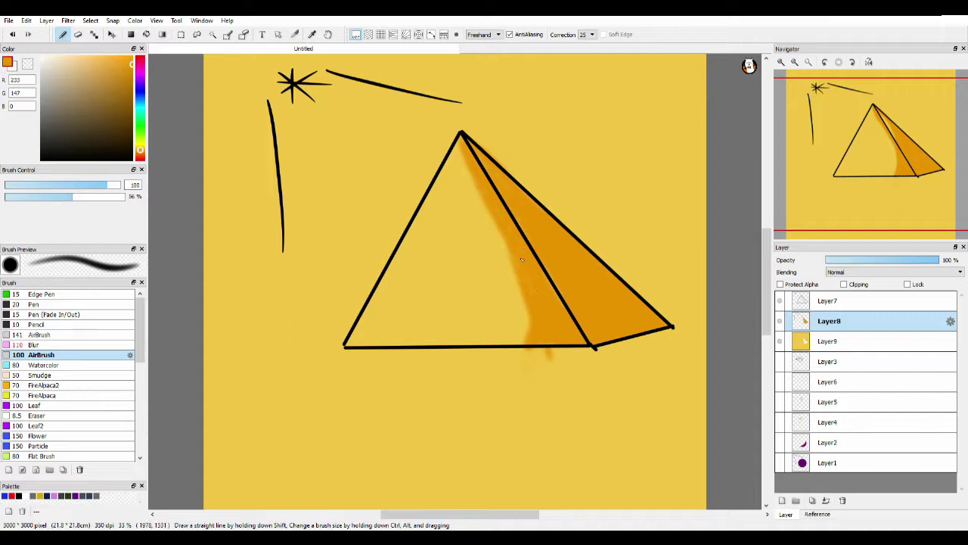
pyautogui.moveTo(552, 331)
pyautogui.mouseDown()
pyautogui.moveTo(552, 307)
pyautogui.moveTo(508, 266)
pyautogui.moveTo(478, 152)
pyautogui.mouseUp()
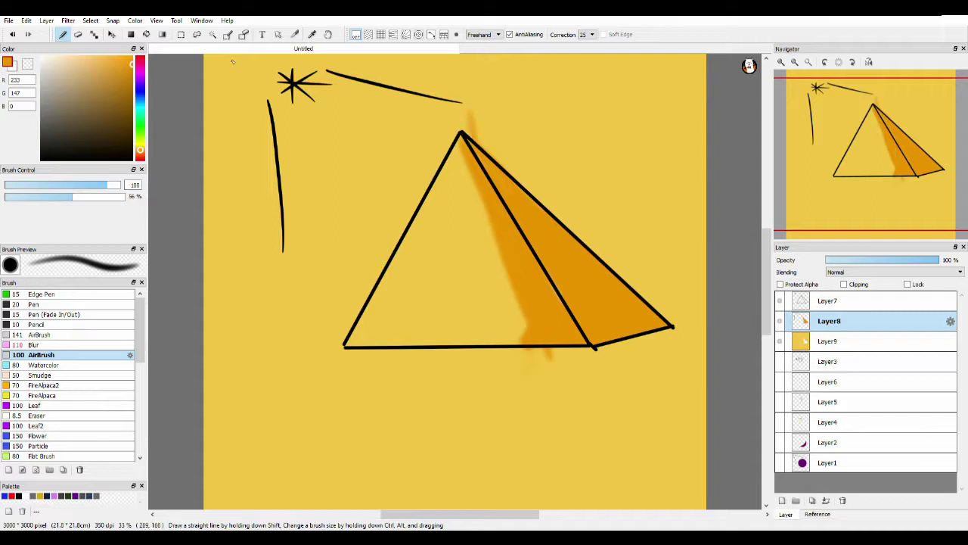
# With a size-24 eraser, trim the ray's end near the sun and erase orange overspray.
pyautogui.click(77, 36)
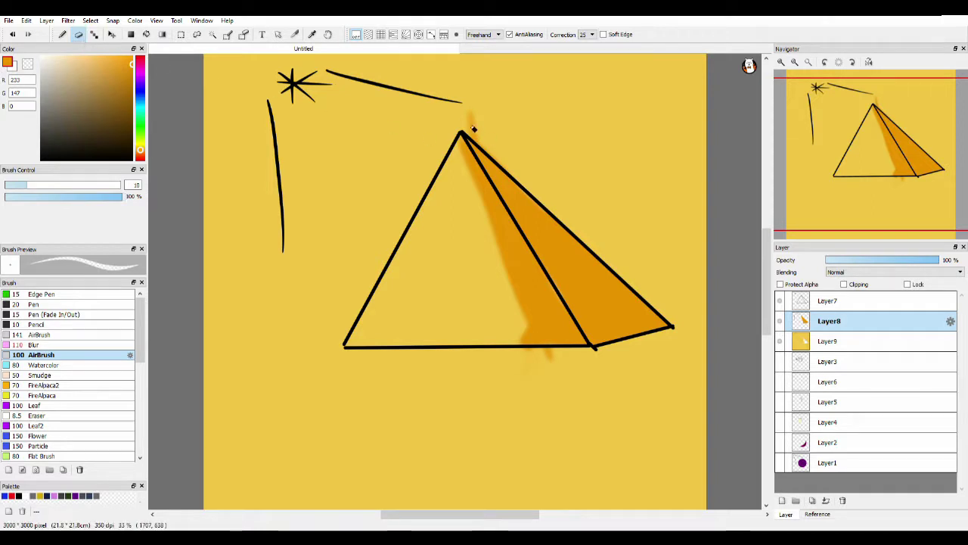
pyautogui.click(64, 185)
pyautogui.moveTo(484, 127); pyautogui.dragTo(456, 103)
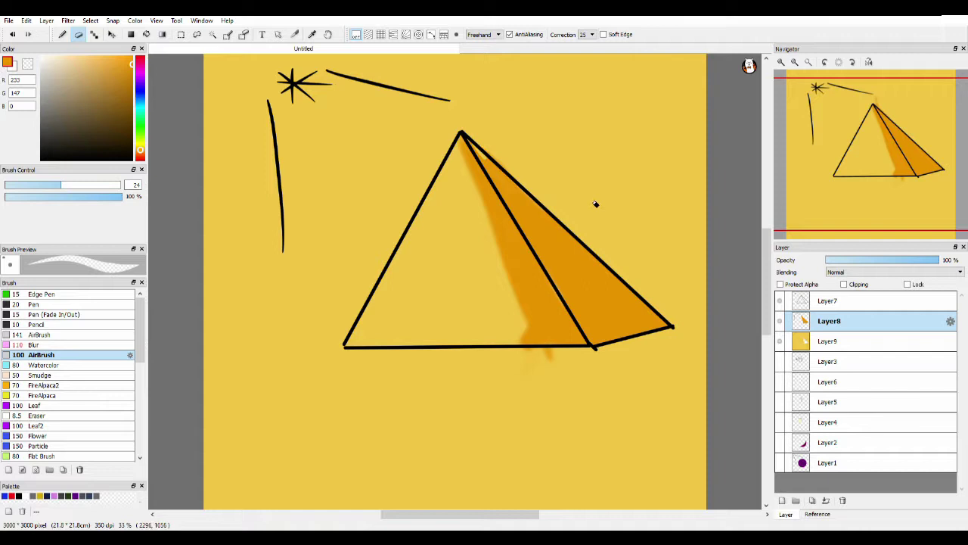
pyautogui.moveTo(470, 113); pyautogui.dragTo(467, 148)
# Airbrush 'Mr P' in black beneath the pyramid with a long slanted underline and cross strokes.
pyautogui.click(62, 34)
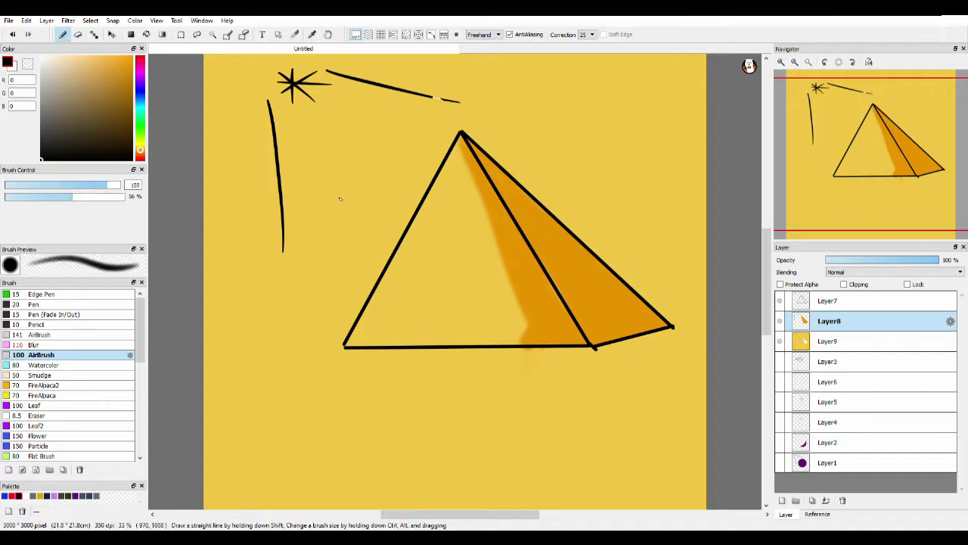
pyautogui.moveTo(411, 451)
pyautogui.mouseDown()
pyautogui.moveTo(388, 393)
pyautogui.moveTo(464, 454)
pyautogui.mouseUp()
pyautogui.moveTo(472, 416)
pyautogui.mouseDown()
pyautogui.moveTo(482, 449)
pyautogui.moveTo(488, 396)
pyautogui.moveTo(525, 400)
pyautogui.moveTo(583, 458)
pyautogui.mouseUp()
pyautogui.moveTo(530, 397); pyautogui.dragTo(507, 425)
pyautogui.moveTo(573, 480); pyautogui.dragTo(585, 488)
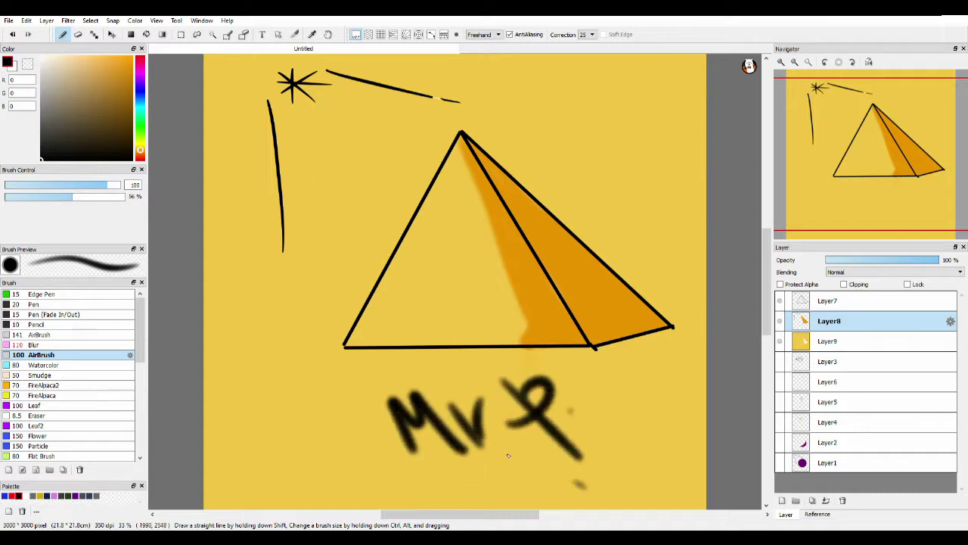
pyautogui.moveTo(419, 468); pyautogui.dragTo(670, 361)
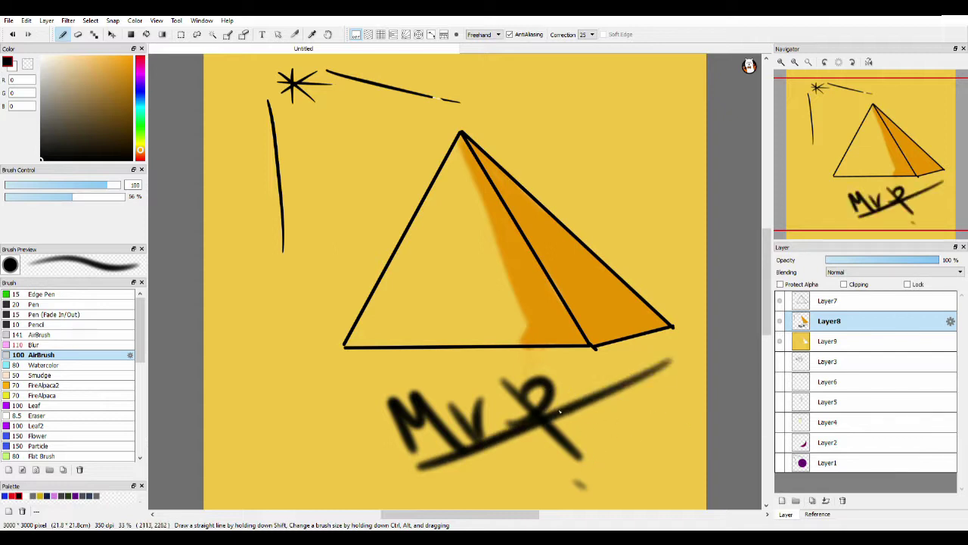
pyautogui.moveTo(561, 458); pyautogui.dragTo(608, 430)
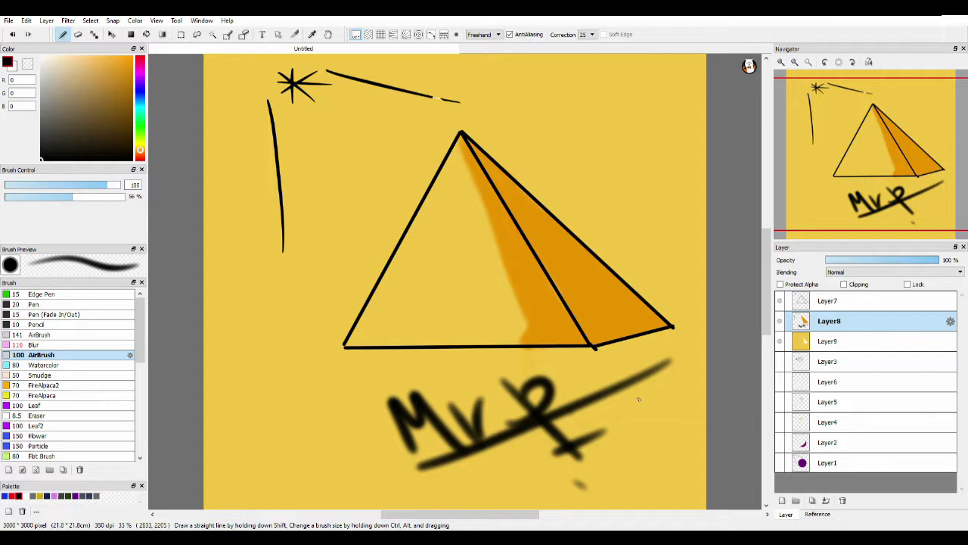
pyautogui.moveTo(569, 387); pyautogui.dragTo(692, 469)
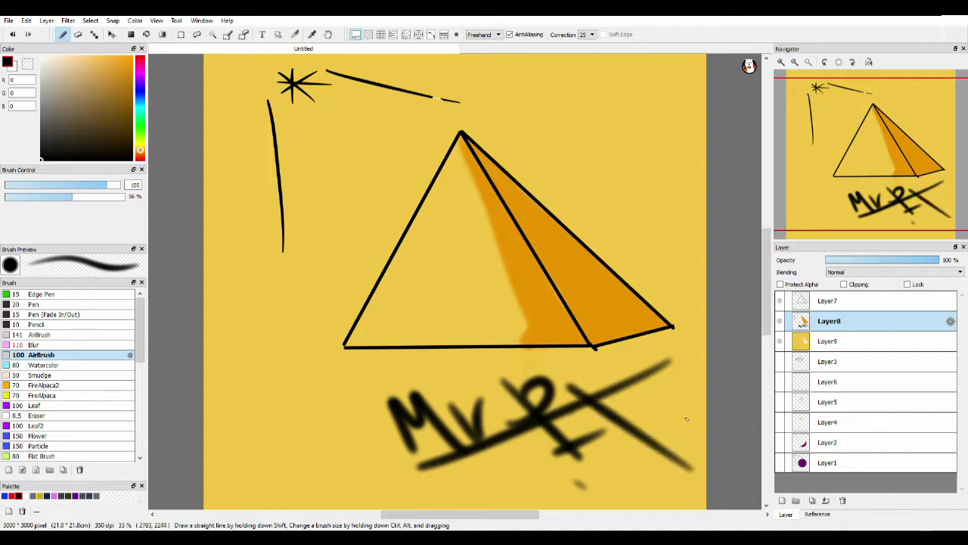